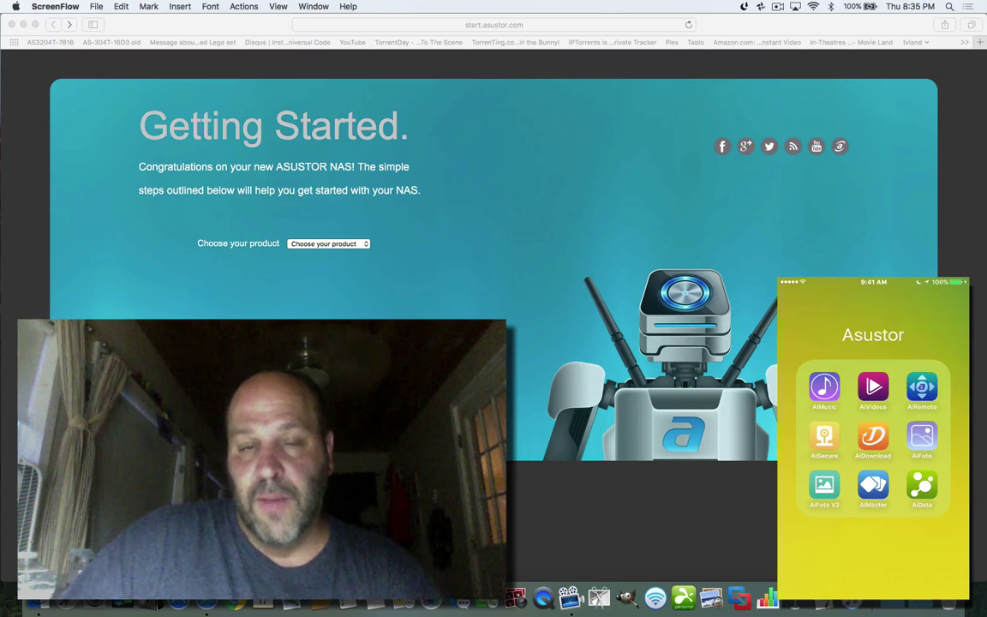
Bring the Safari window showing start.asustor.com's Getting Started page to the front
left_click(13, 30)
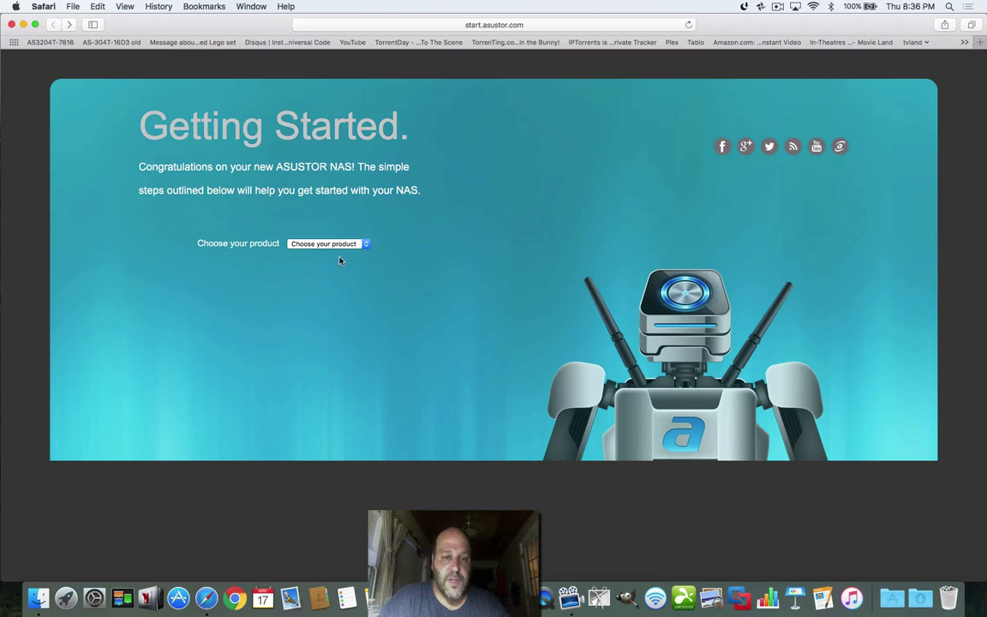
Choose AS 3 Series as the product and scroll down to Step 3 Let's get started
left_click(323, 243)
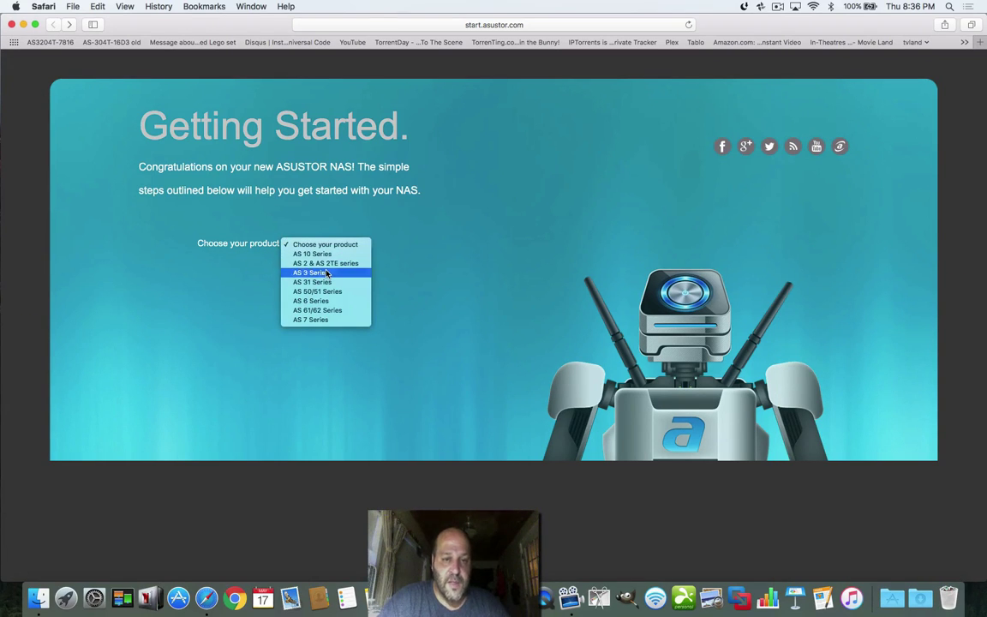
left_click(326, 273)
scroll(325, 282, "down", 3)
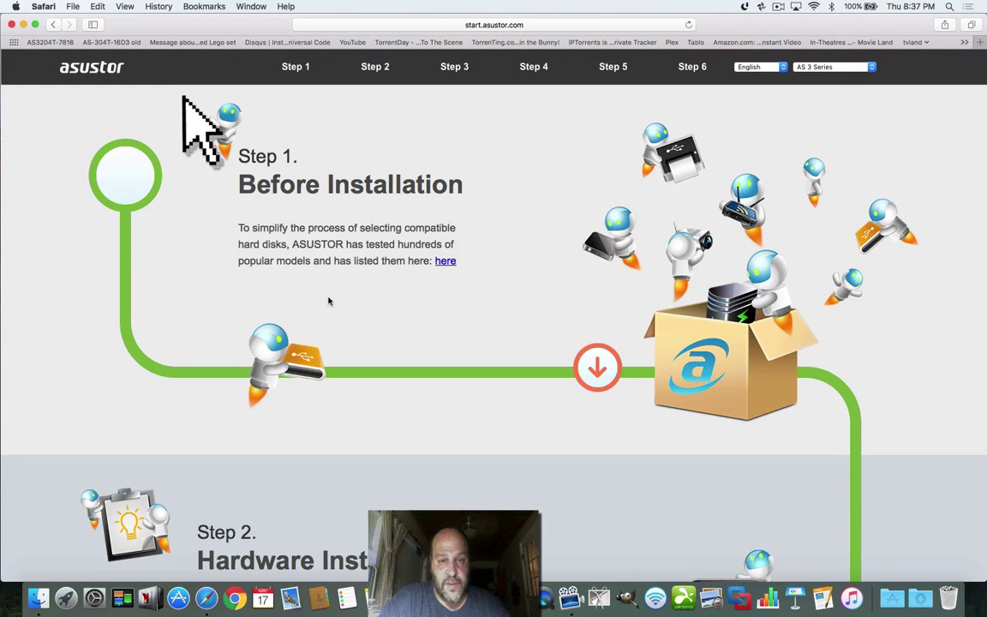
scroll(306, 233, "down", 1)
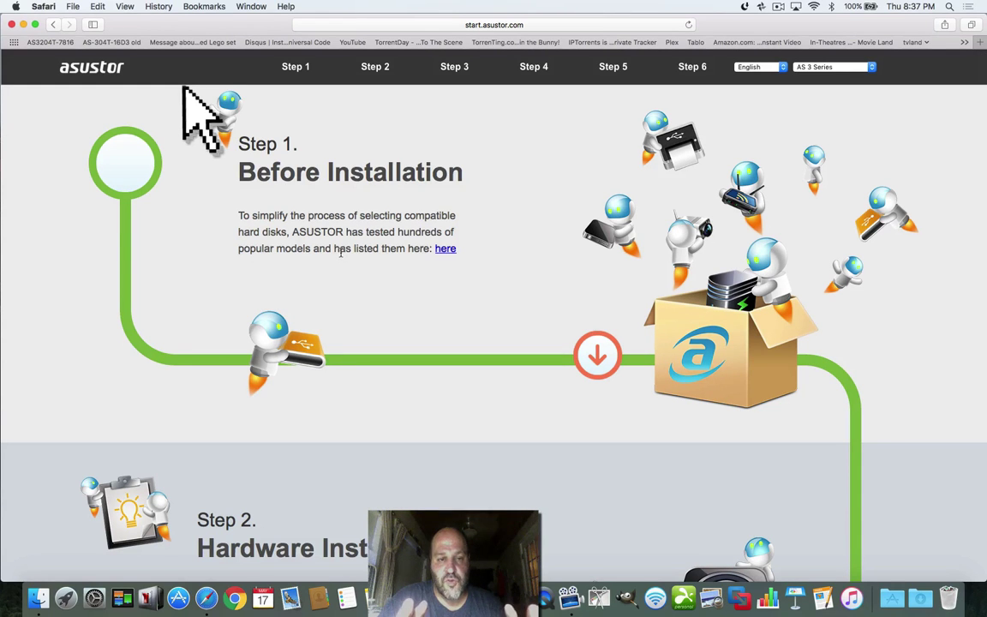
scroll(340, 251, "down", 5)
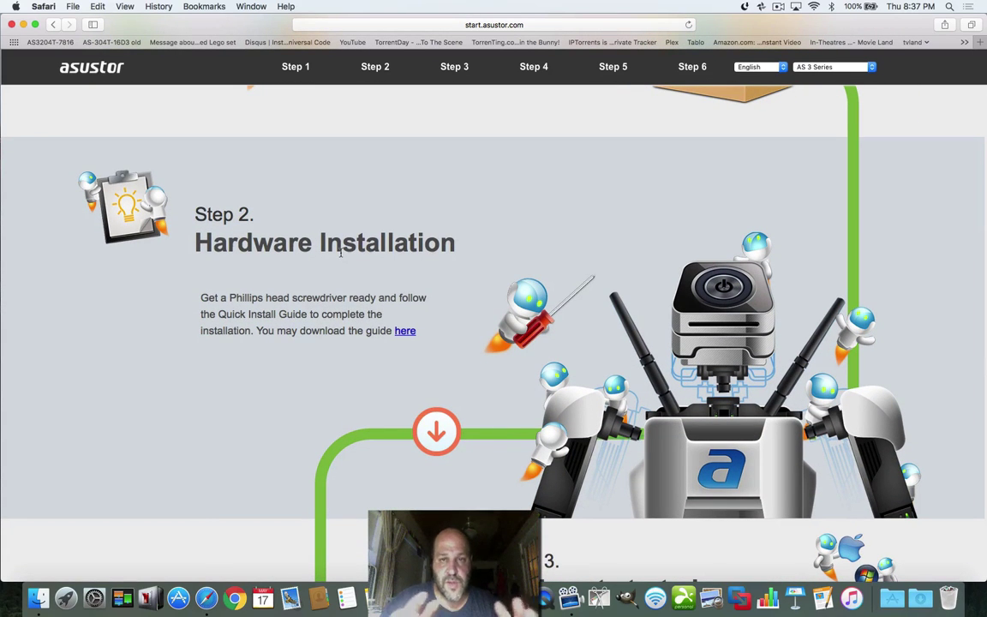
scroll(340, 251, "down", 5)
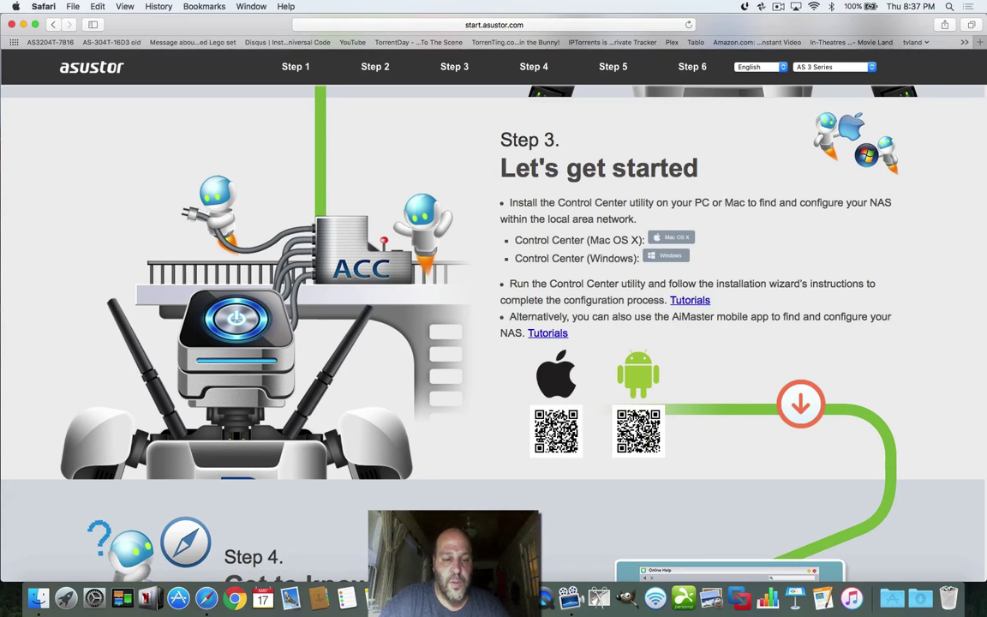
Launch Control Center, dismiss the unconfigured-servers notice, and view the uninitialized AS3204T-7816 at 10.0.1.12
left_click(158, 602)
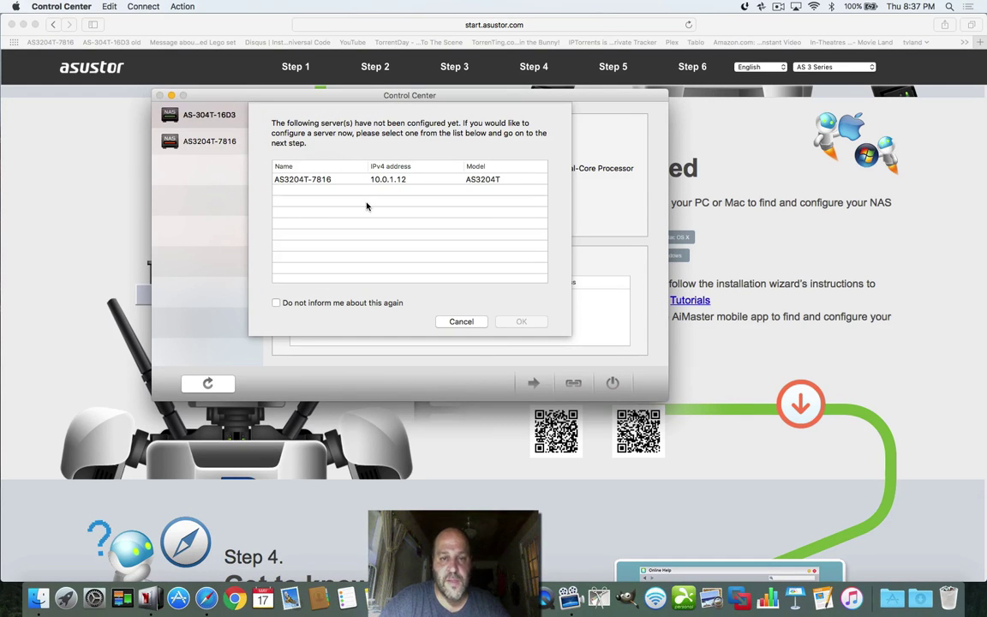
left_click(456, 321)
left_click(233, 142)
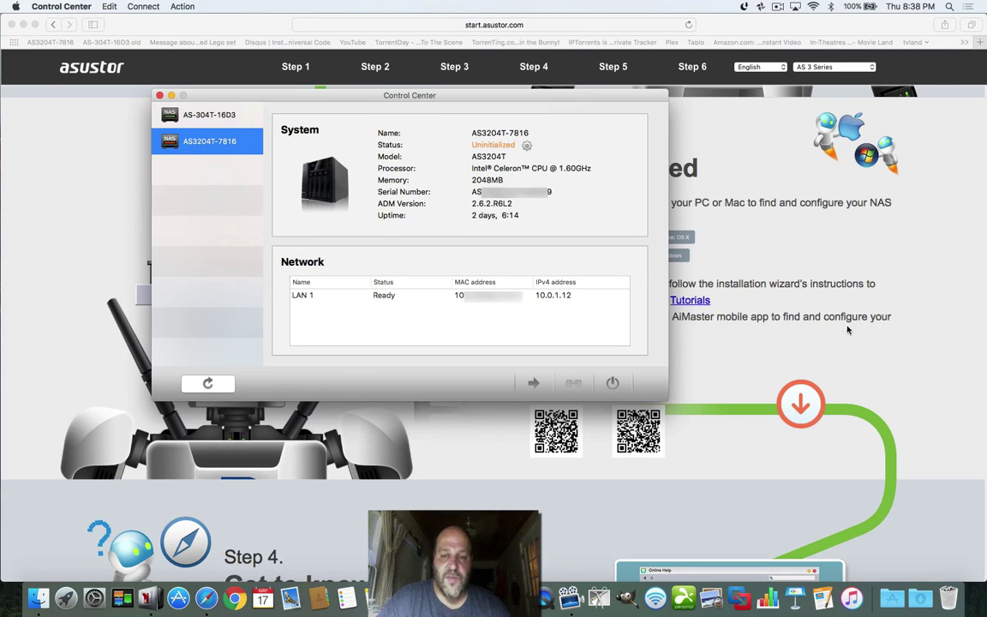
Bring Safari forward and look through Steps 4–6 of the AS 3 Series guide, ending at Step 1
left_click(723, 250)
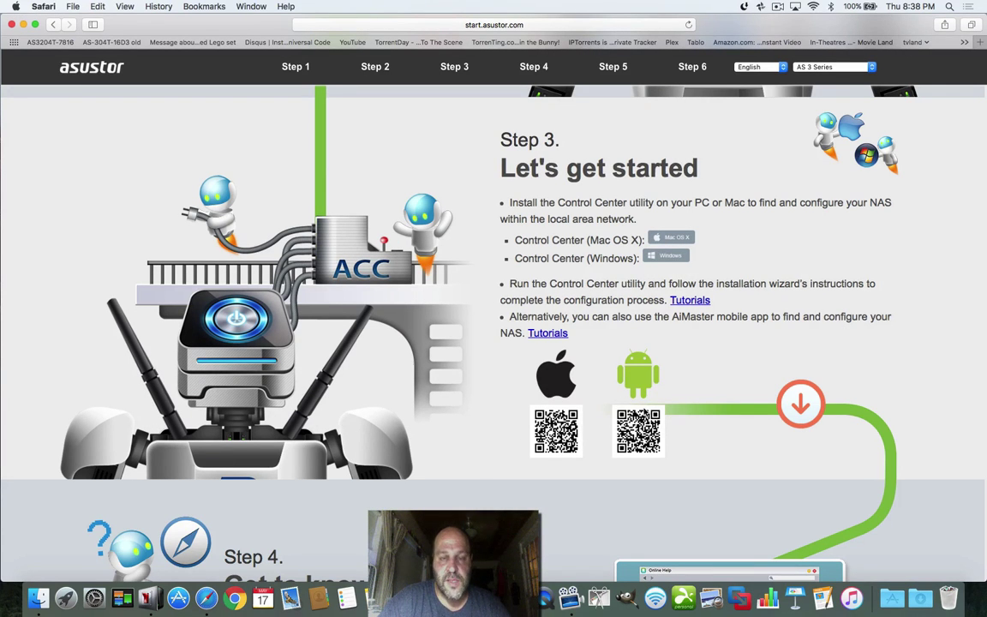
scroll(645, 411, "down", 5)
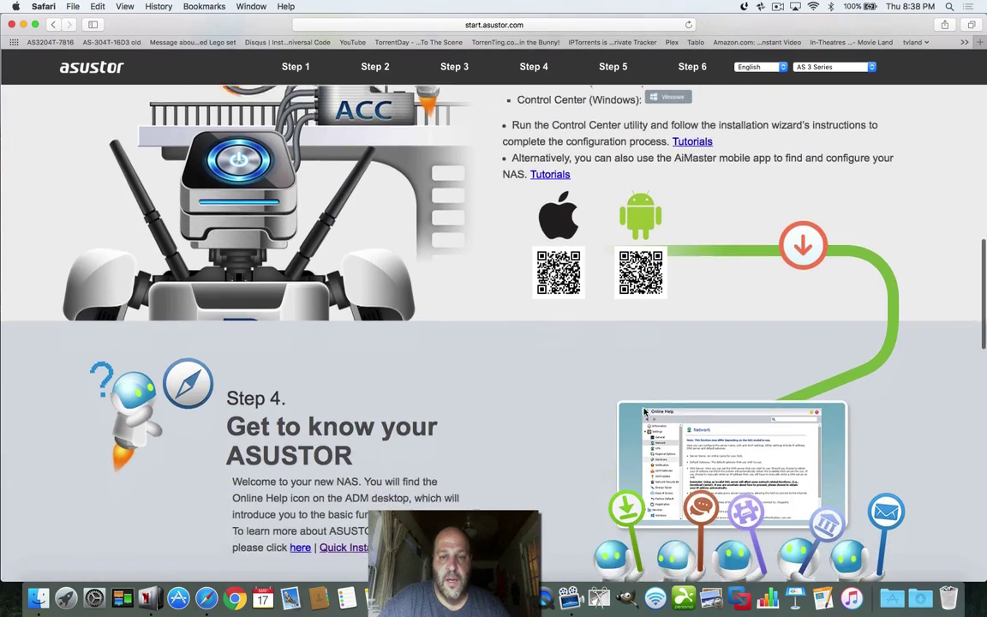
scroll(645, 411, "down", 4)
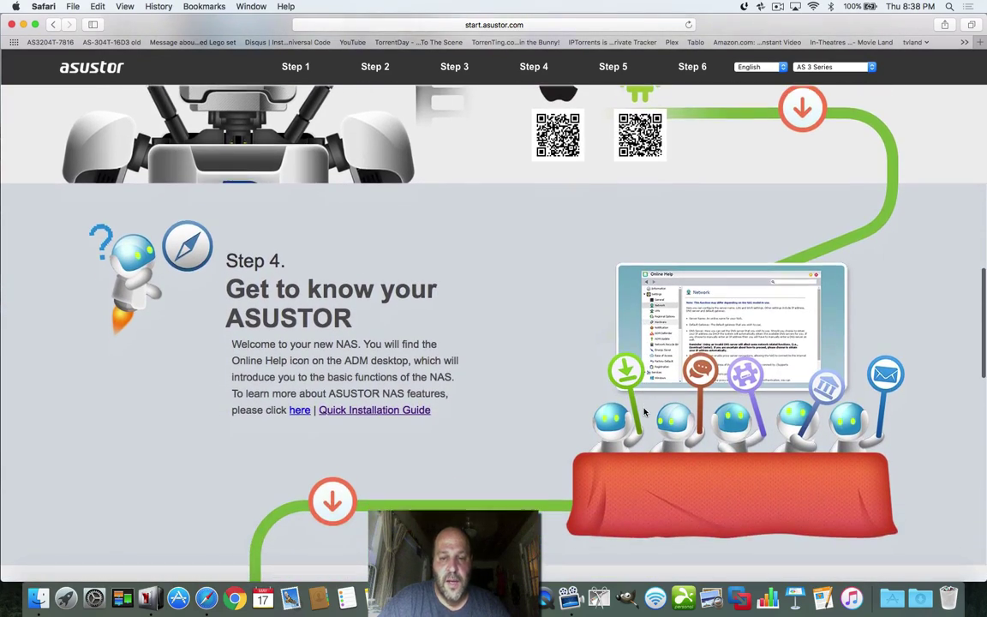
scroll(644, 412, "down", 4)
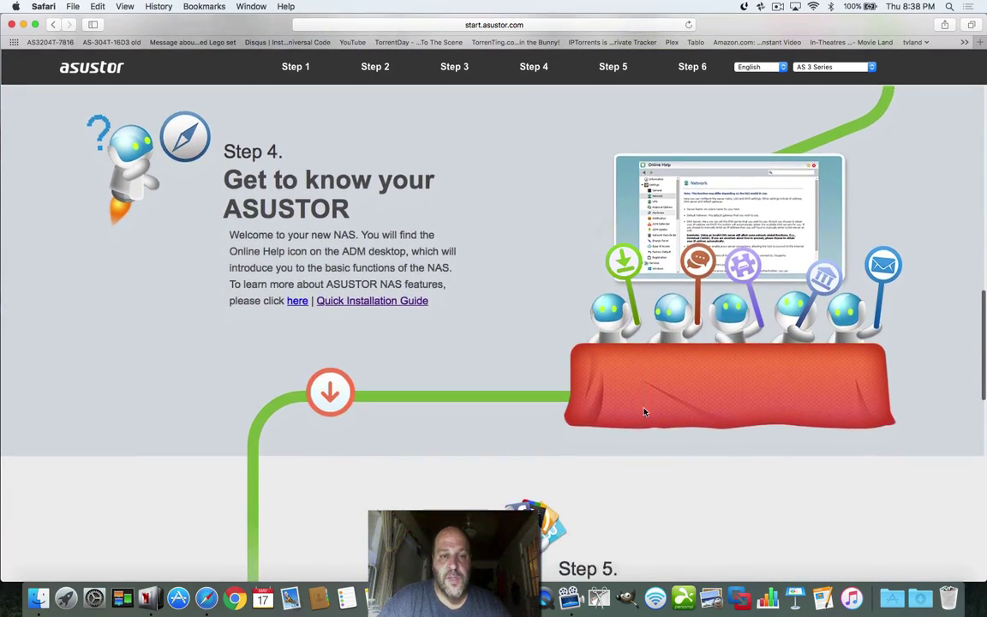
scroll(644, 411, "down", 1)
scroll(644, 411, "down", 4)
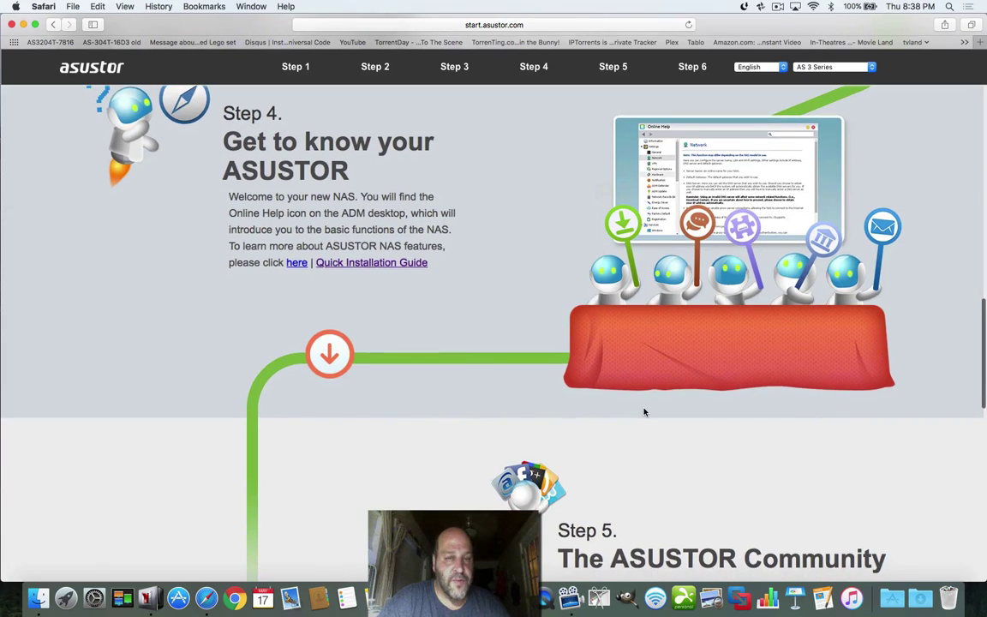
scroll(645, 411, "down", 12)
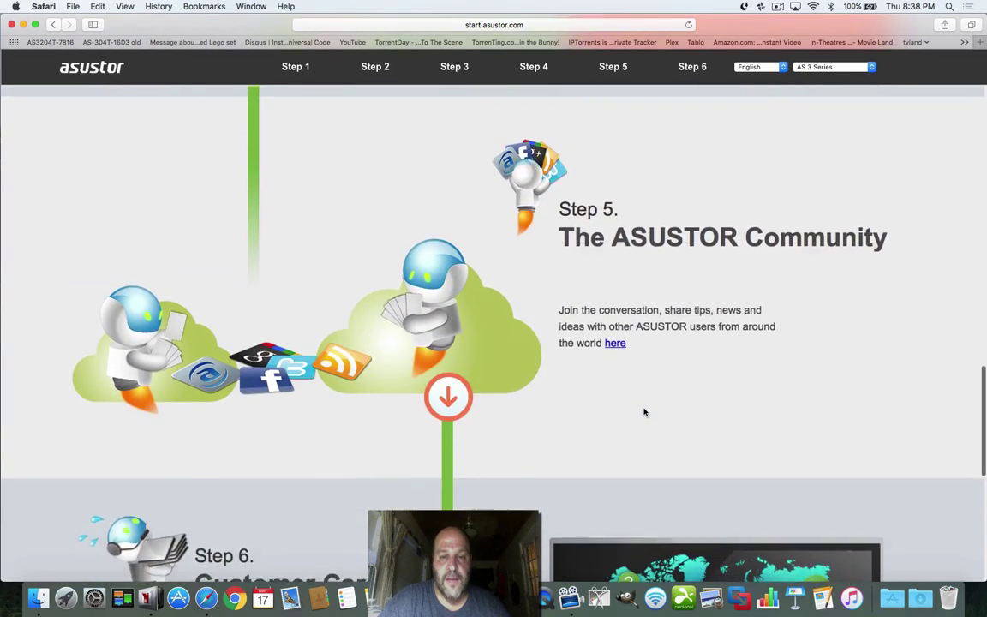
scroll(644, 412, "down", 4)
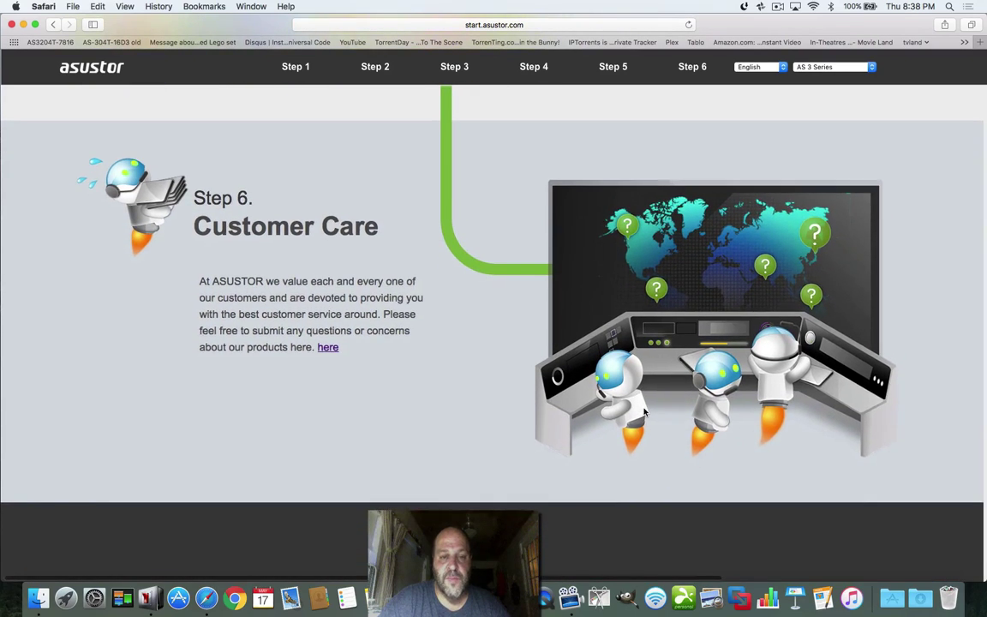
scroll(644, 412, "up", 20)
scroll(644, 412, "down", 1)
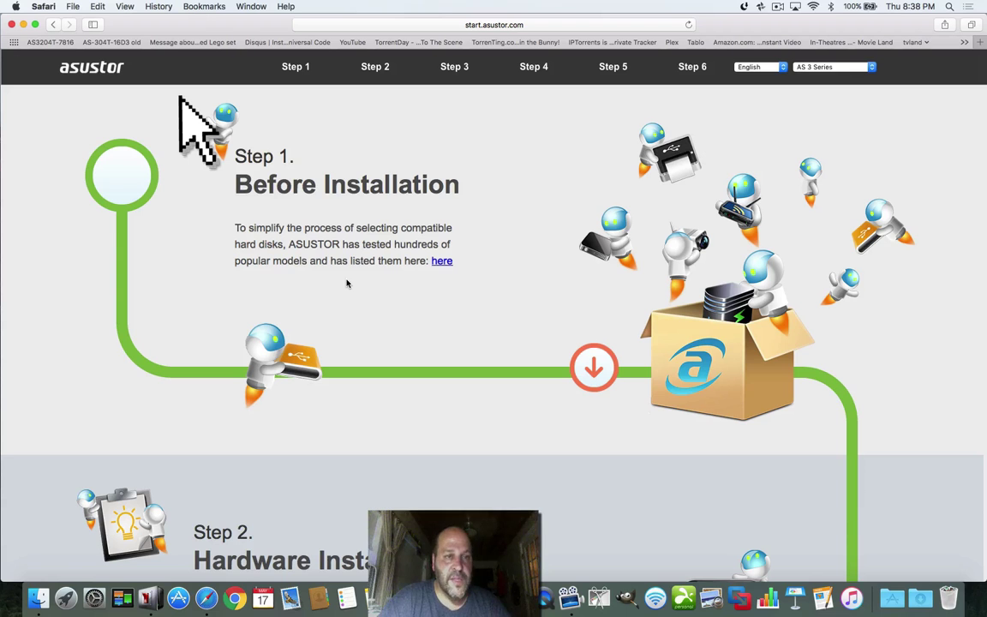
Close the start.asustor.com Safari window
left_click(11, 24)
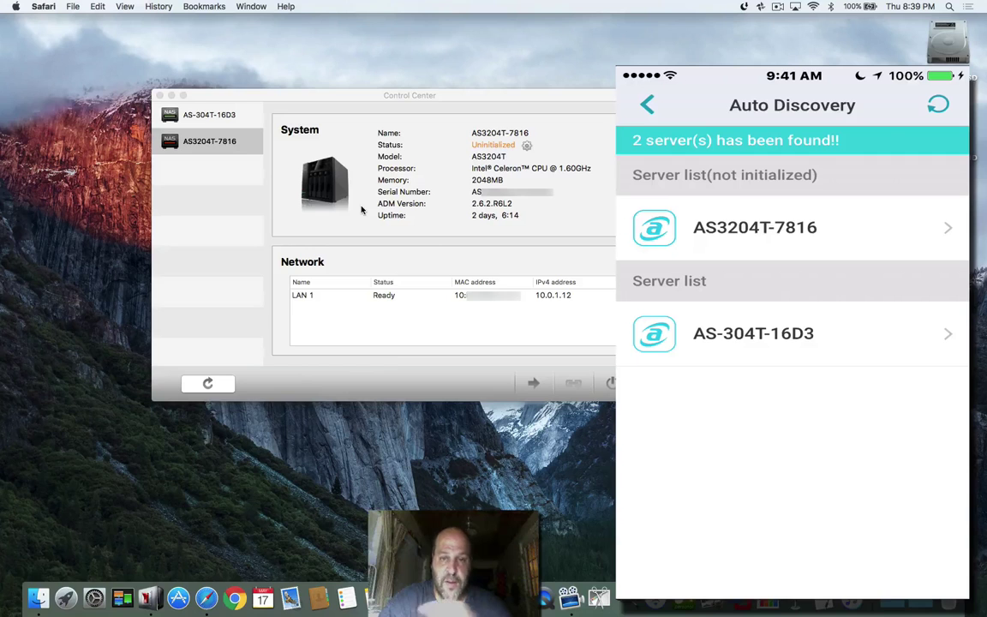
Launch the AS3204T-7816 web initialization wizard from Control Center and choose Custom Setup
left_click(496, 147)
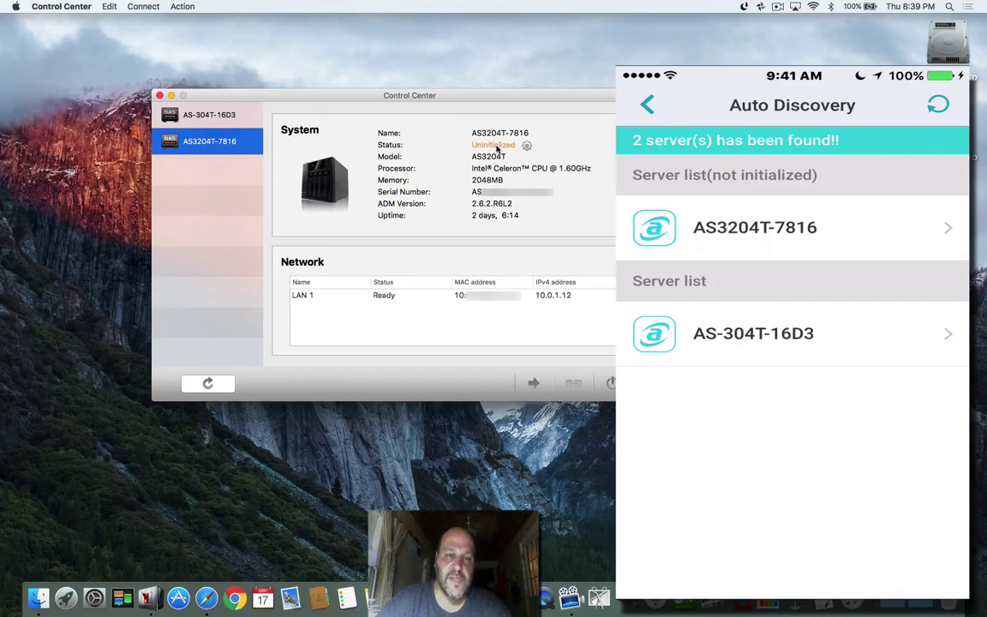
left_click(526, 148)
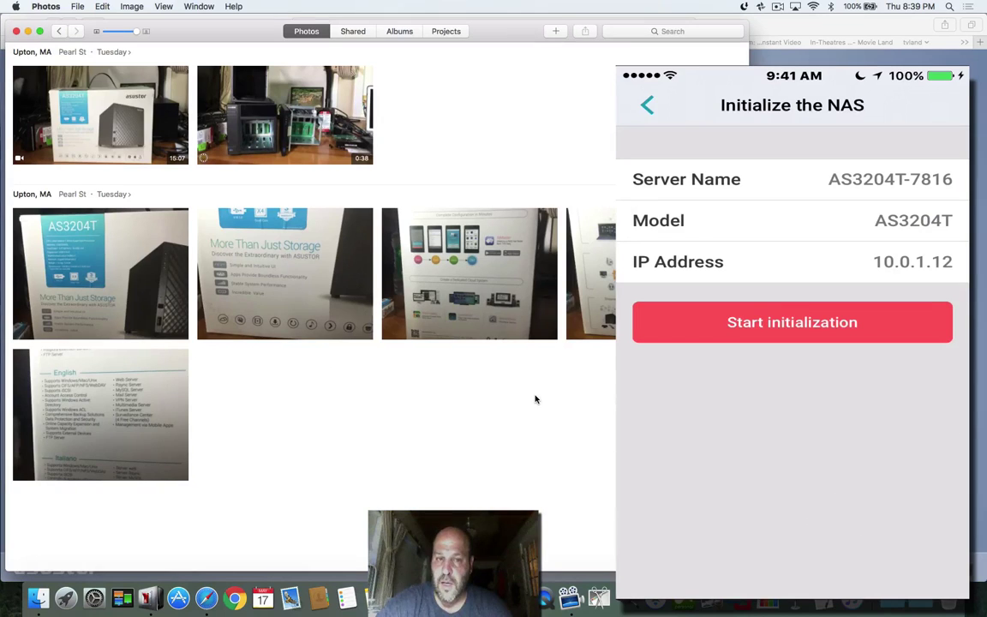
left_click(16, 31)
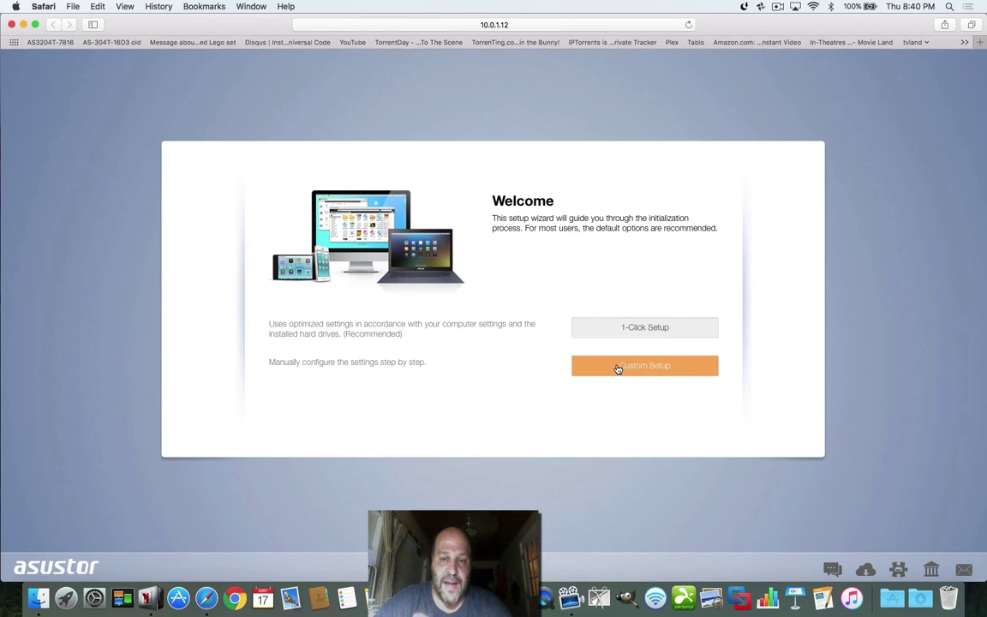
left_click(618, 370)
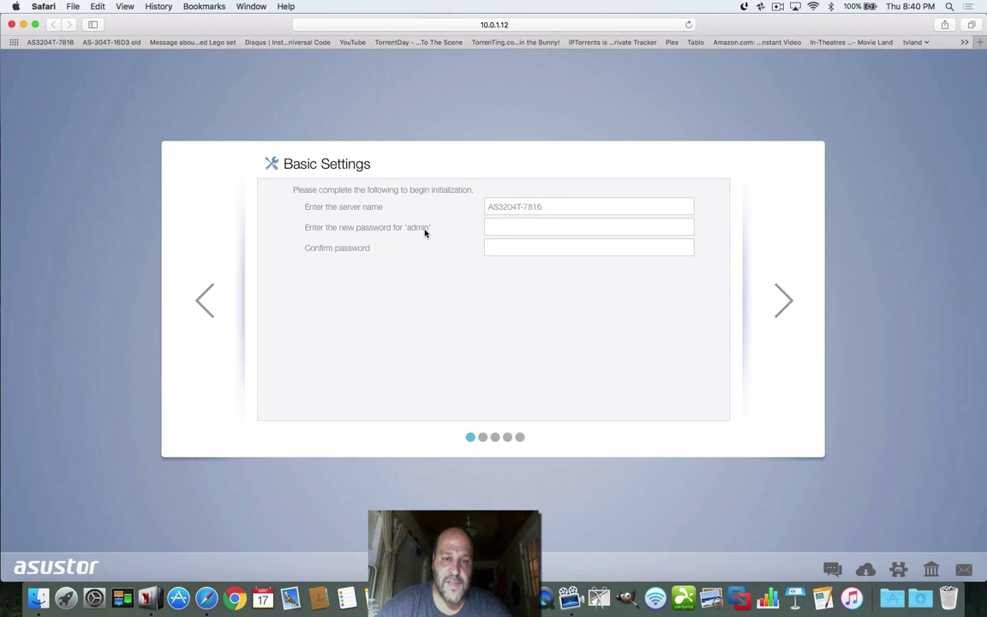
Enter the new admin password in both the password and confirm-password fields
left_click(493, 228)
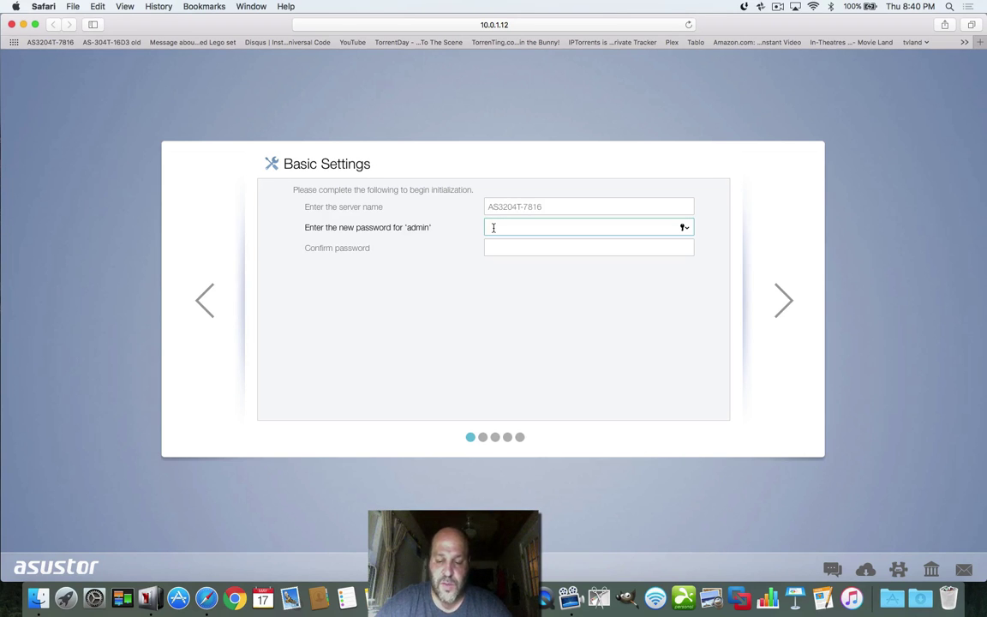
type("aaaaaaa")
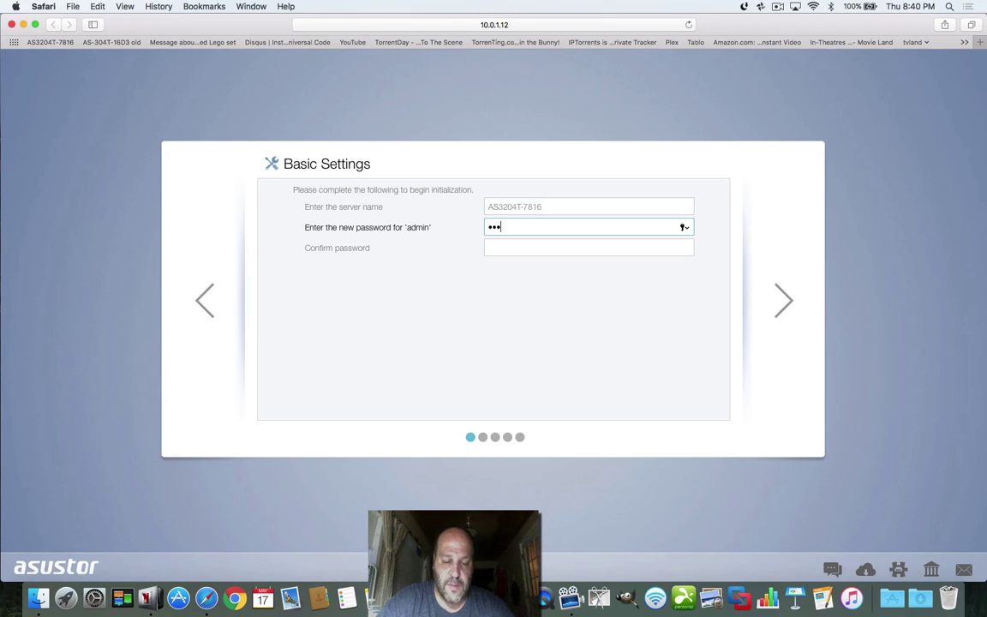
type("a")
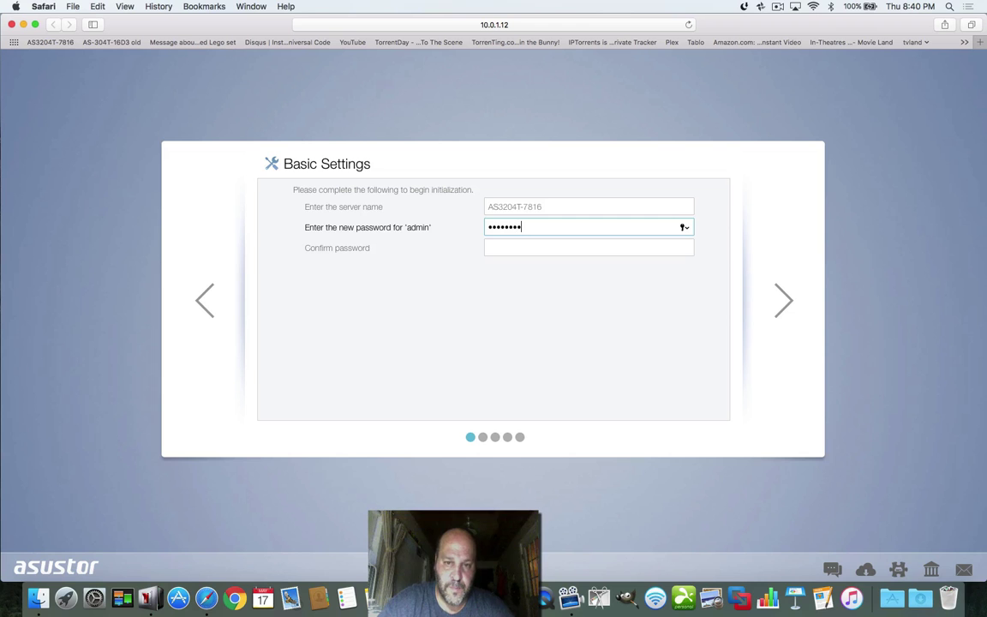
type("aa")
left_click(489, 250)
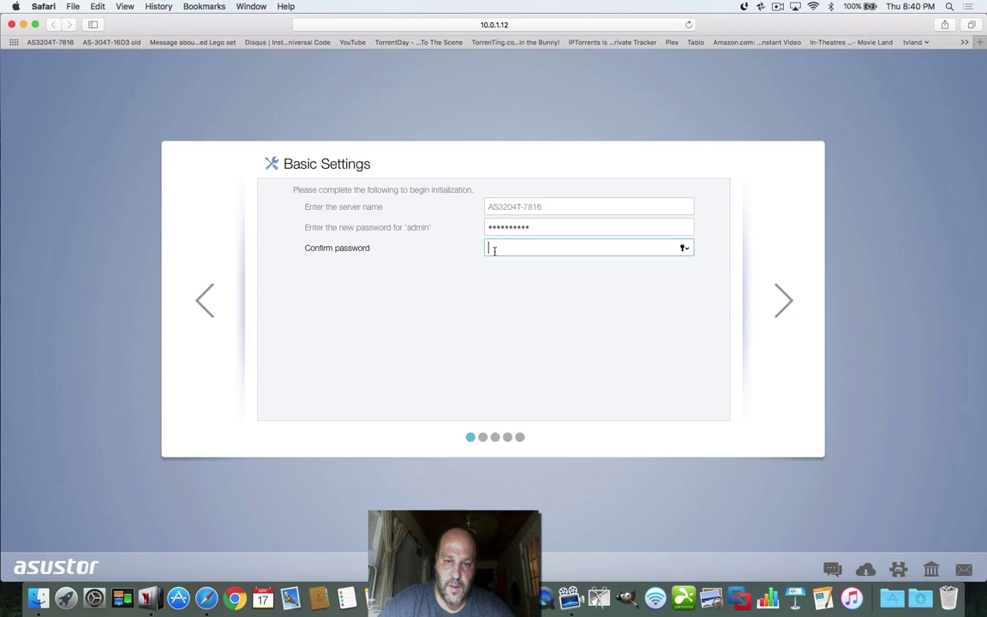
type("aa")
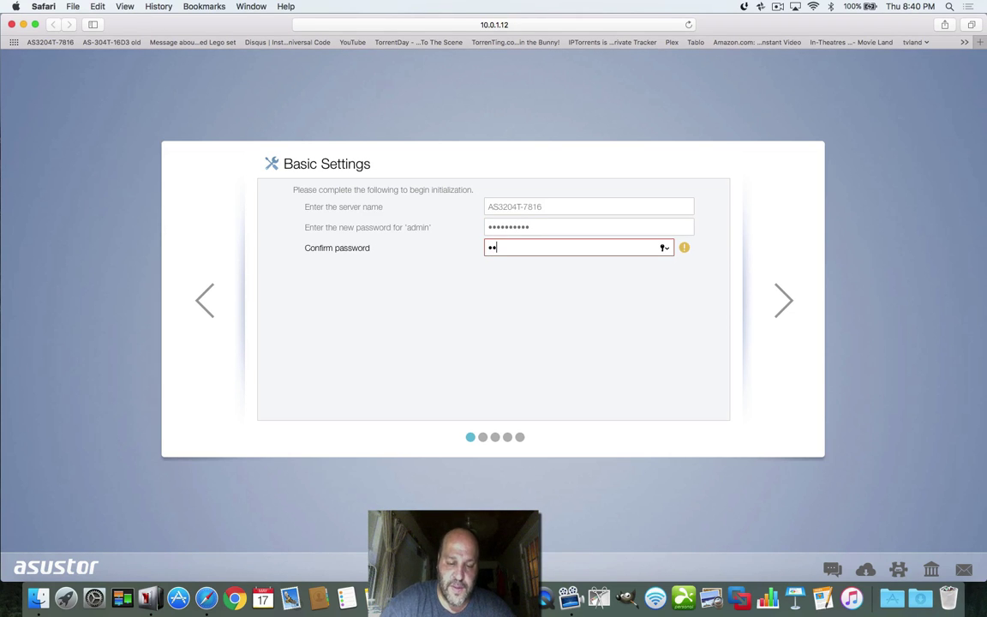
type("aaaaa")
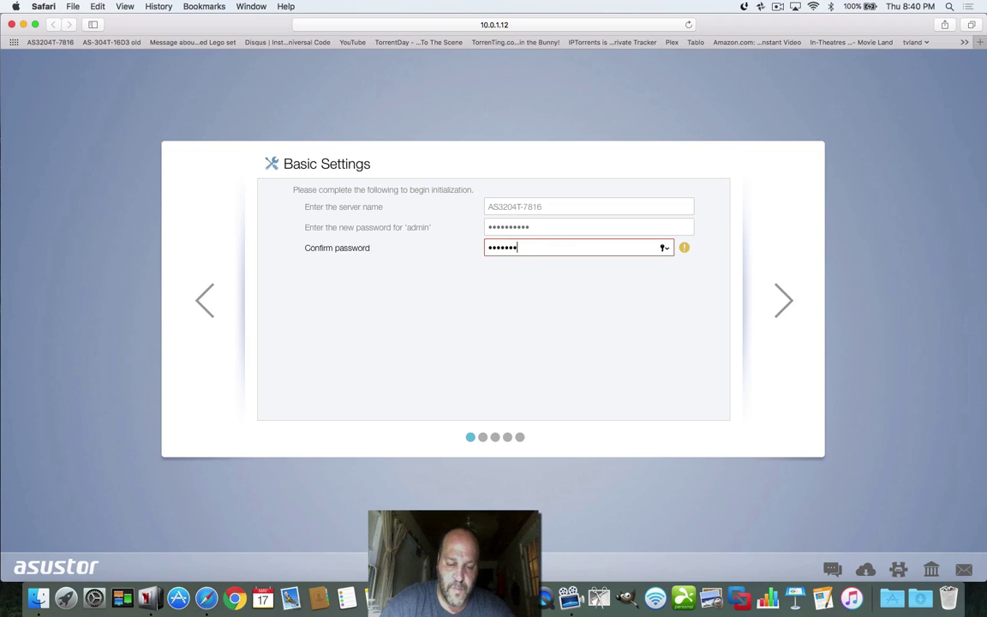
type("aaa")
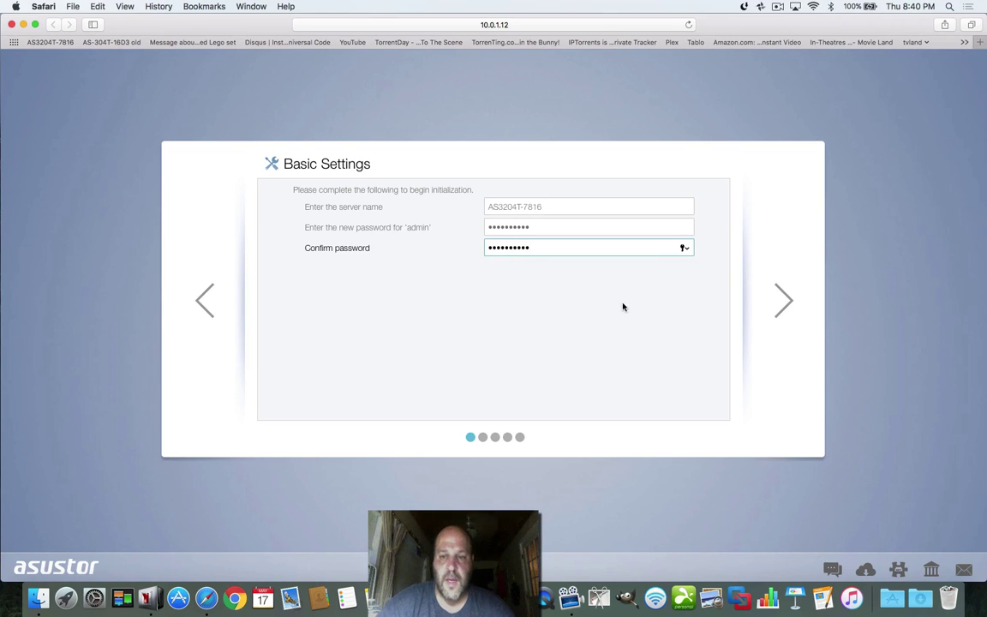
Set time zone to Eastern Time (US & Canada) with NTP sync from north-america.pool.ntp.org
left_click(786, 301)
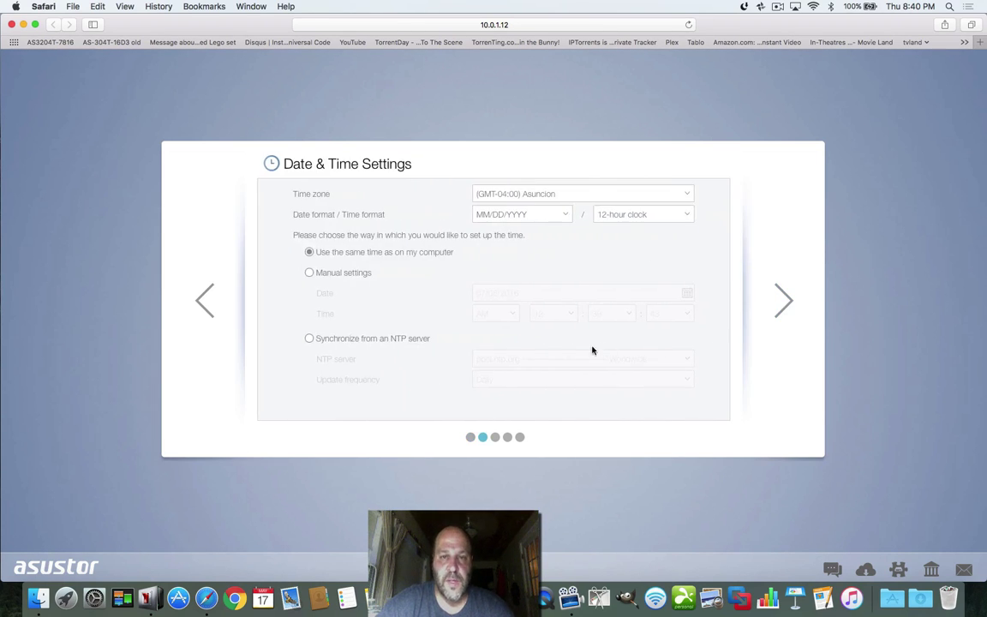
left_click(507, 196)
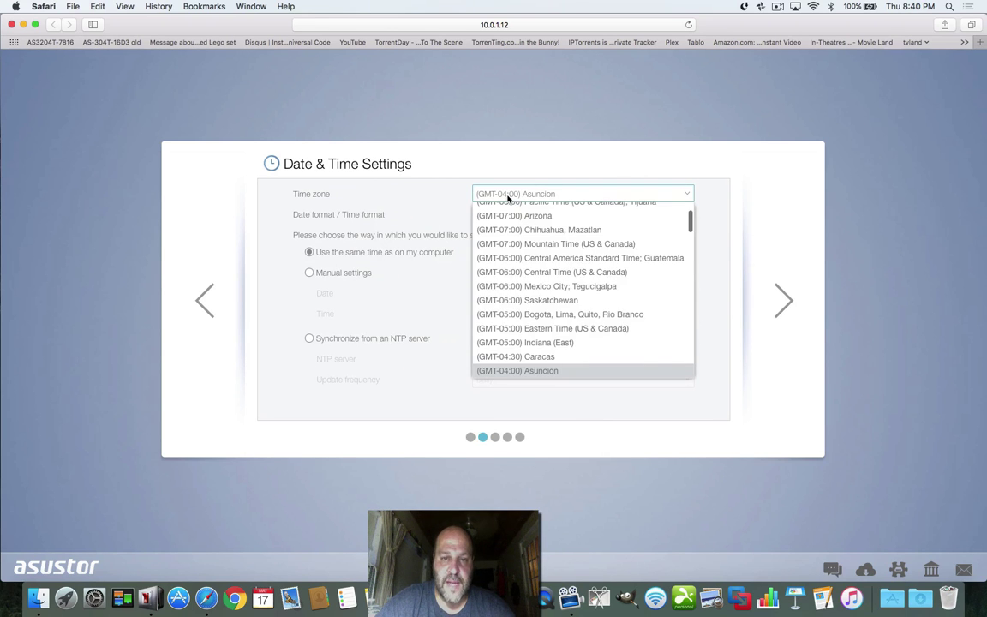
left_click(524, 328)
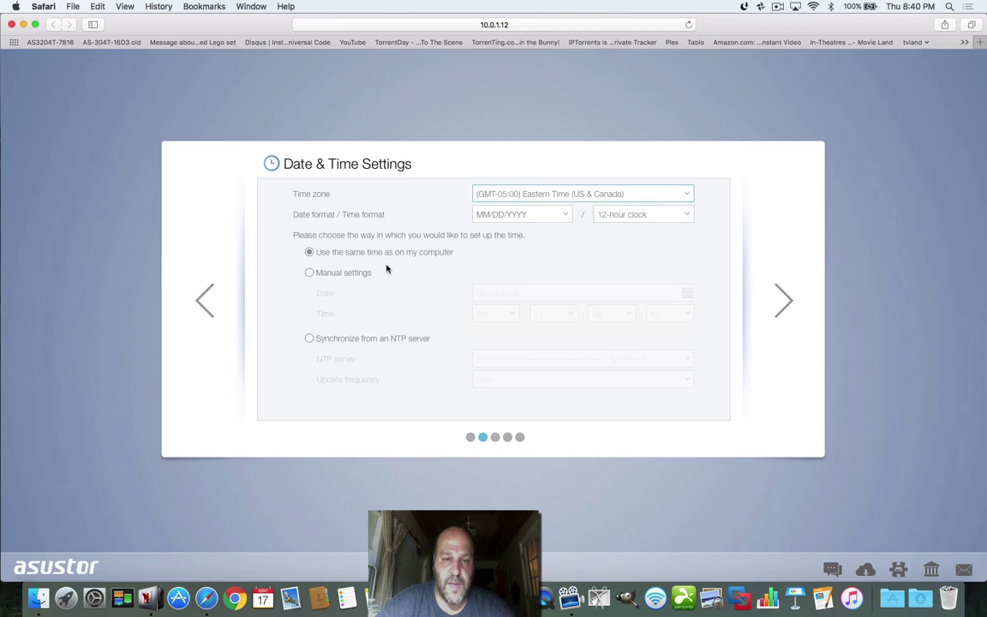
left_click(309, 339)
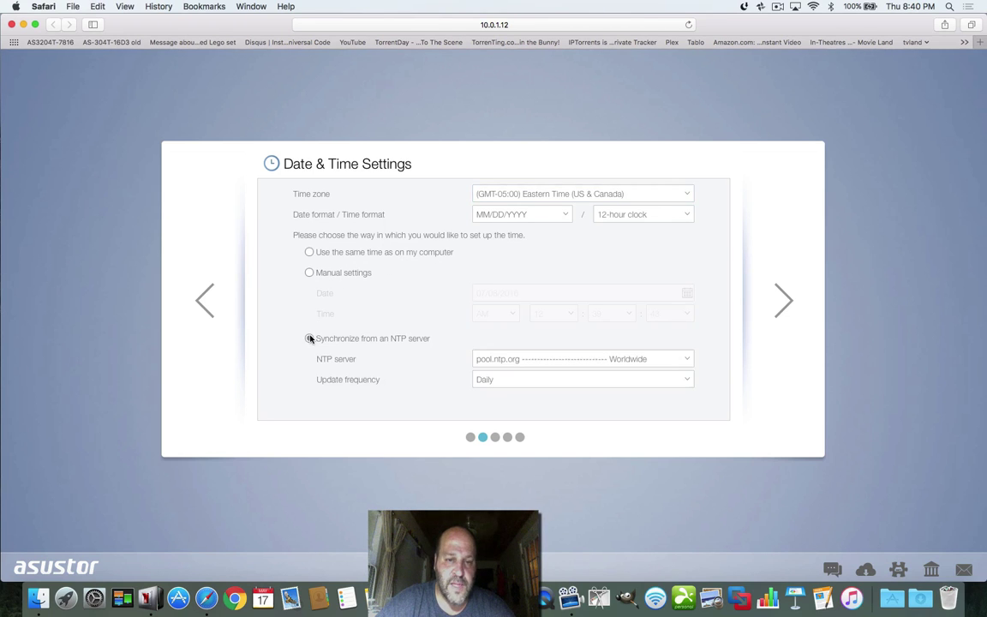
left_click(546, 364)
left_click(536, 419)
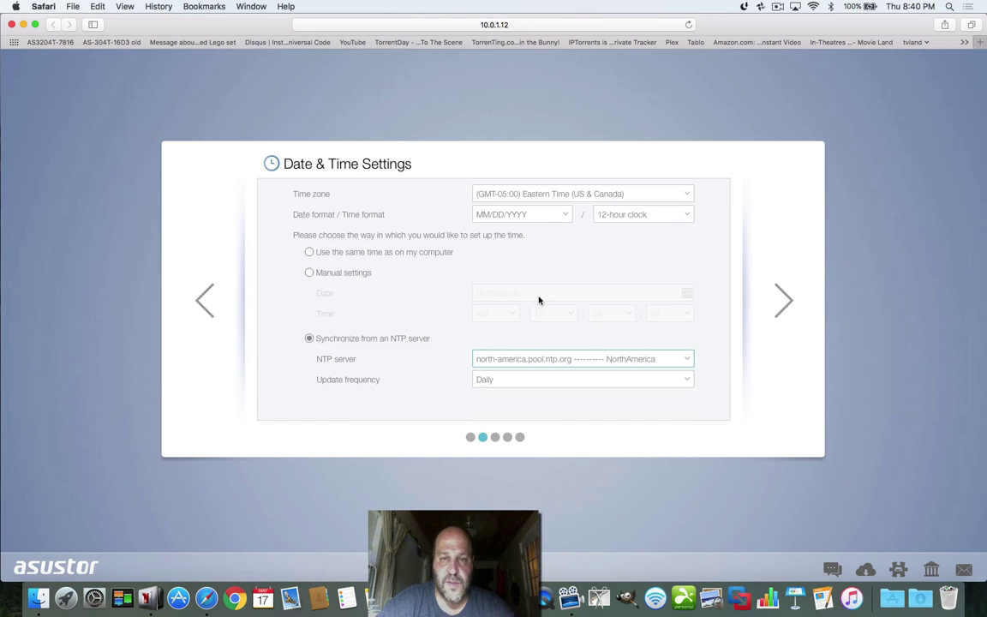
left_click(780, 306)
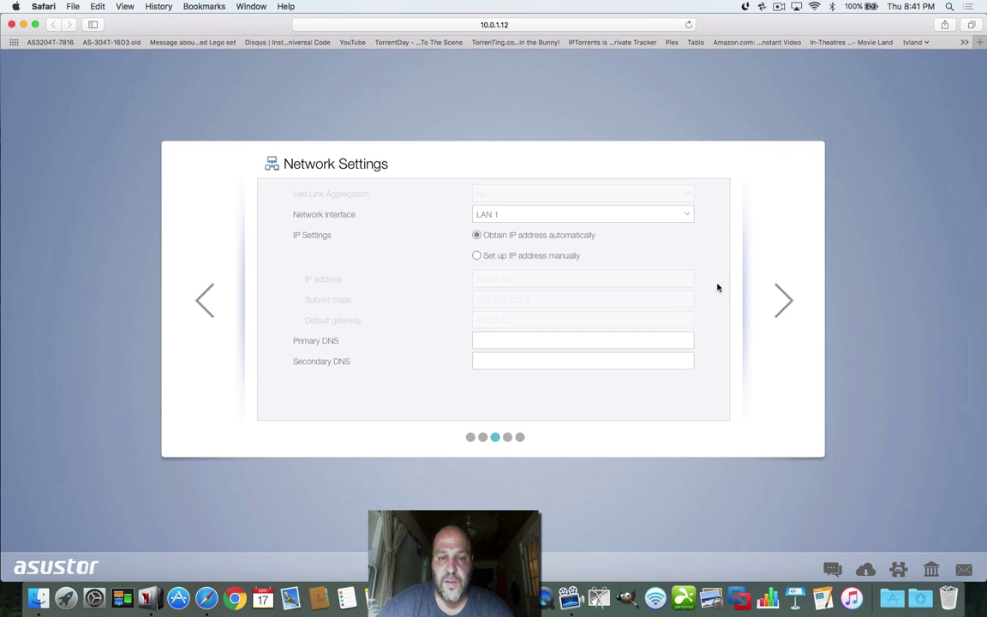
Create a 16.36 TB RAID 5 volume from all four 5.46 TB disks, accepting the erase warning
left_click(782, 297)
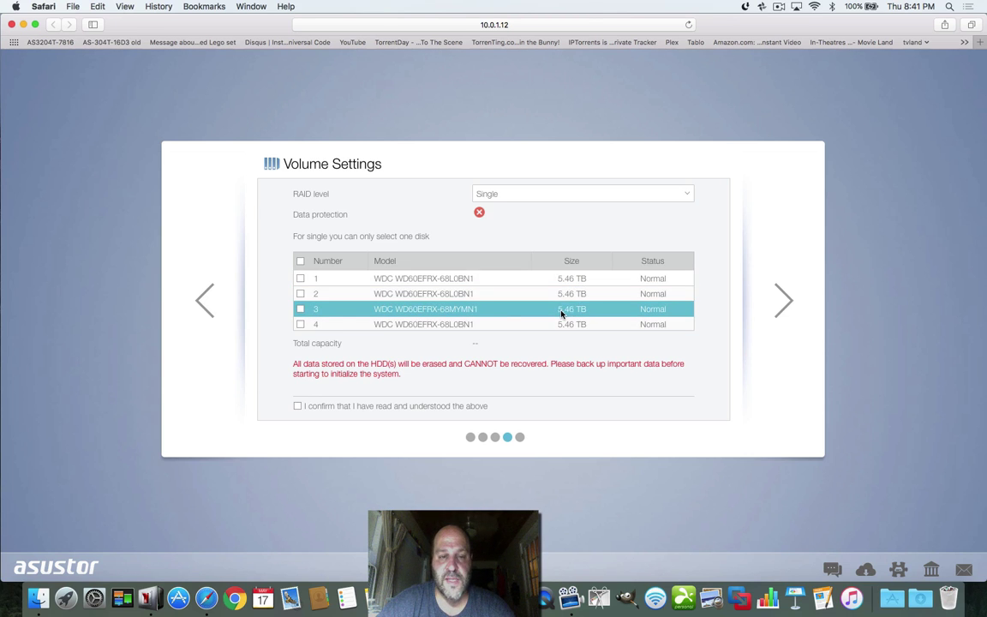
left_click(300, 262)
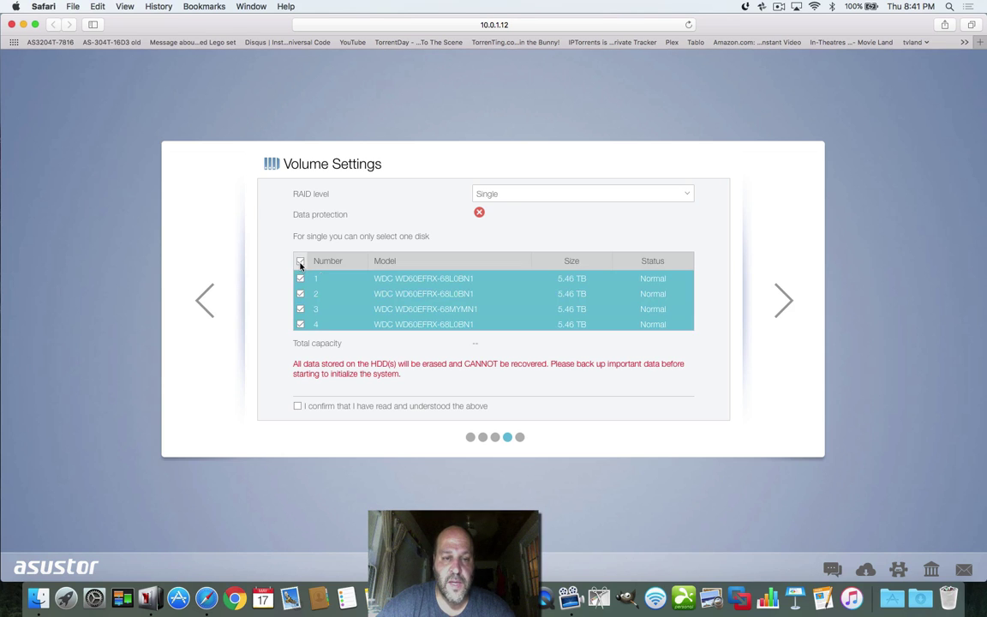
left_click(298, 405)
left_click(521, 192)
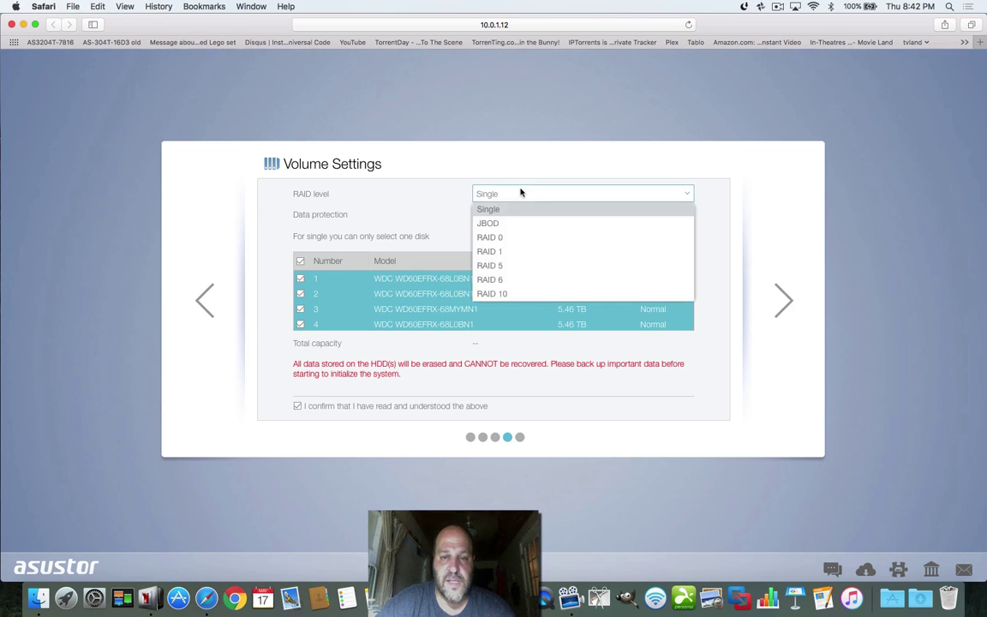
left_click(504, 267)
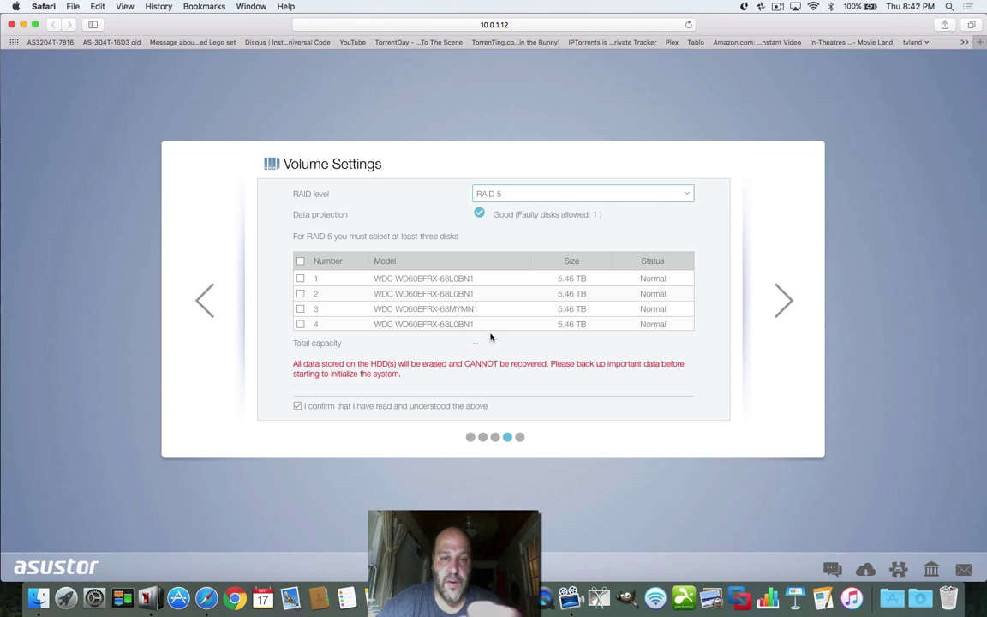
left_click(781, 305)
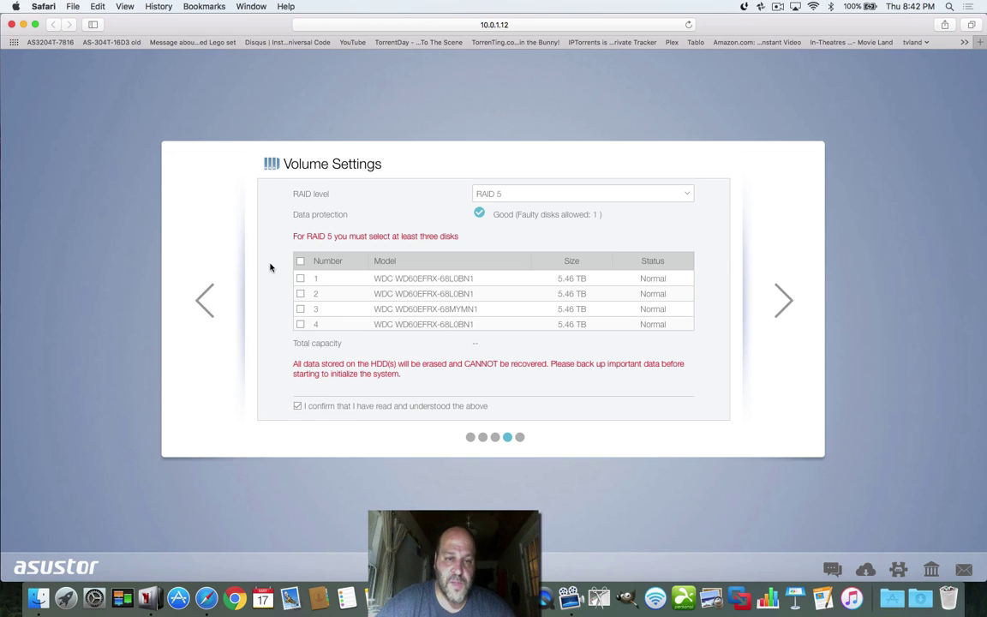
left_click(300, 261)
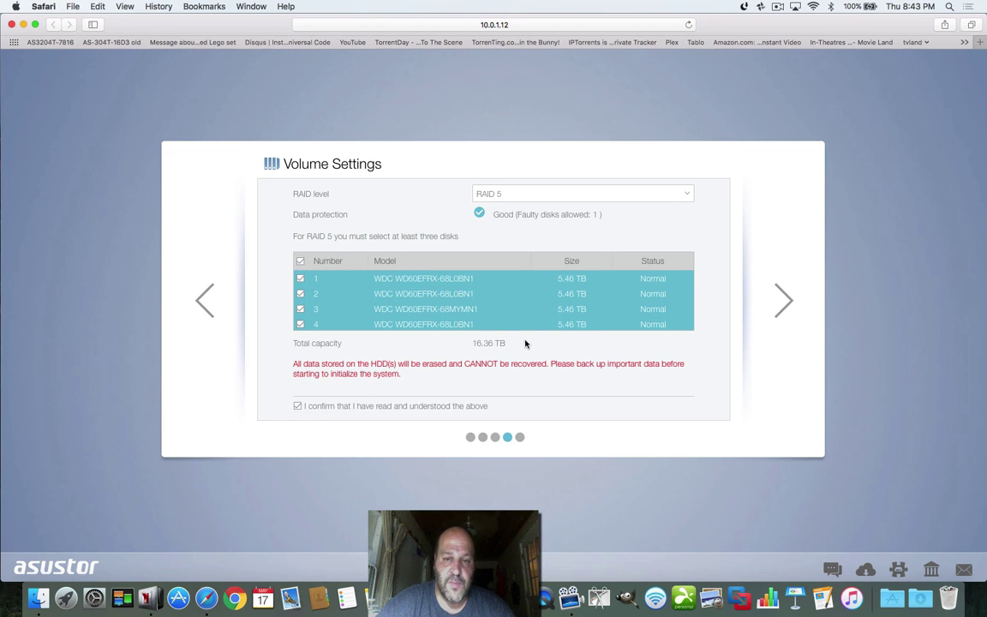
Begin initializing the NAS, reaching 11% with HDD partitioning done
left_click(777, 305)
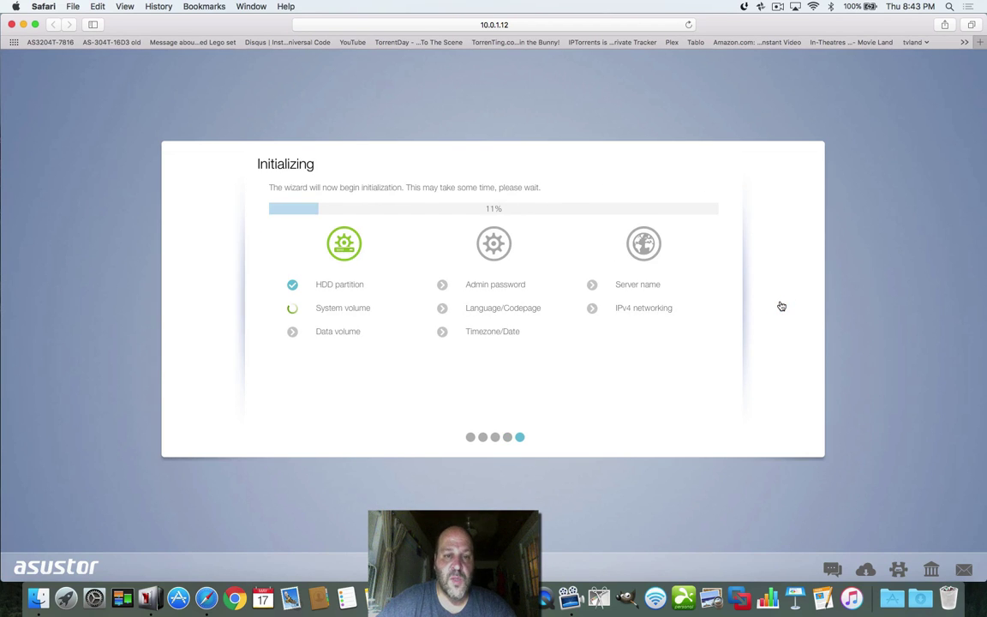
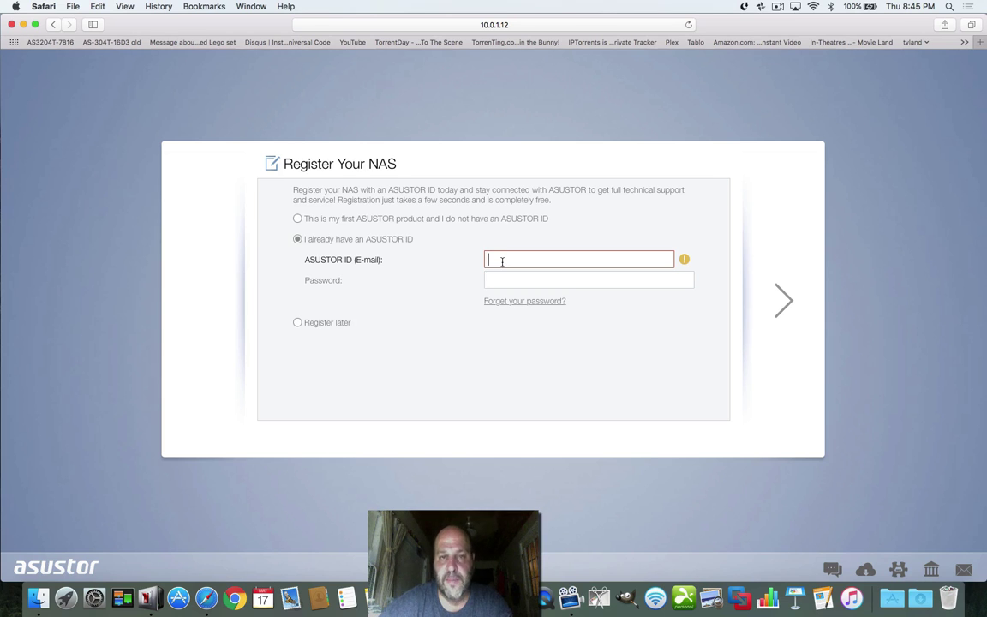
Enter the existing ASUSTOR ID e-mail address and start typing the account password
left_click(502, 260)
key("super+v")
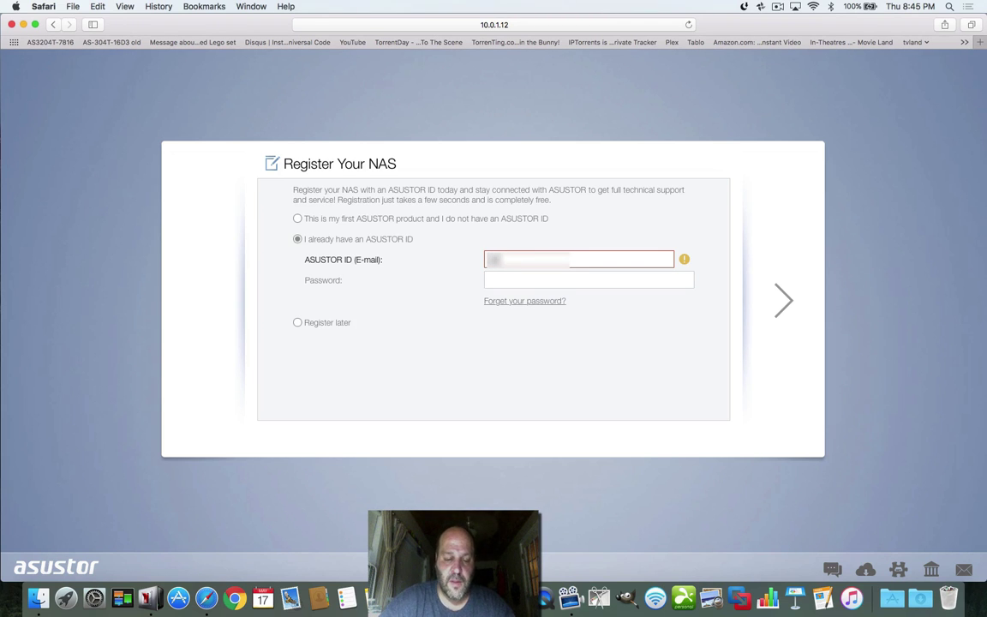
type("rest")
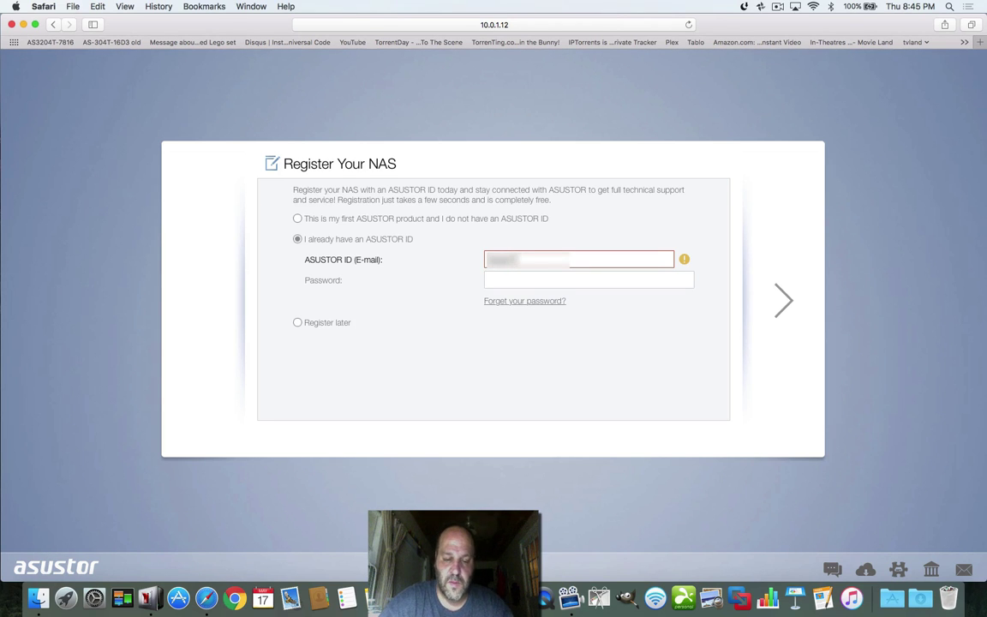
type("om")
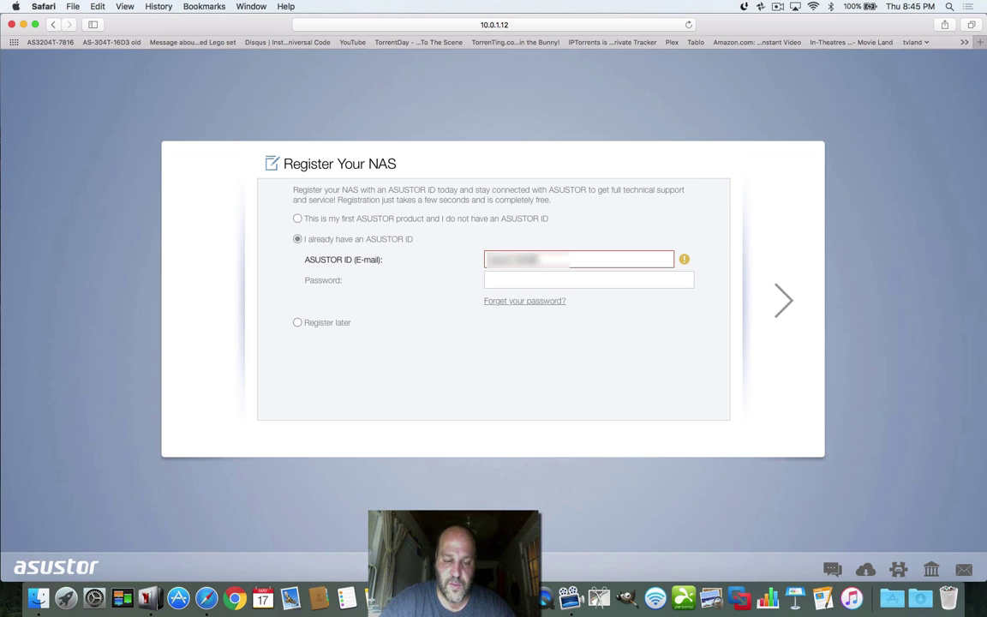
type(".c")
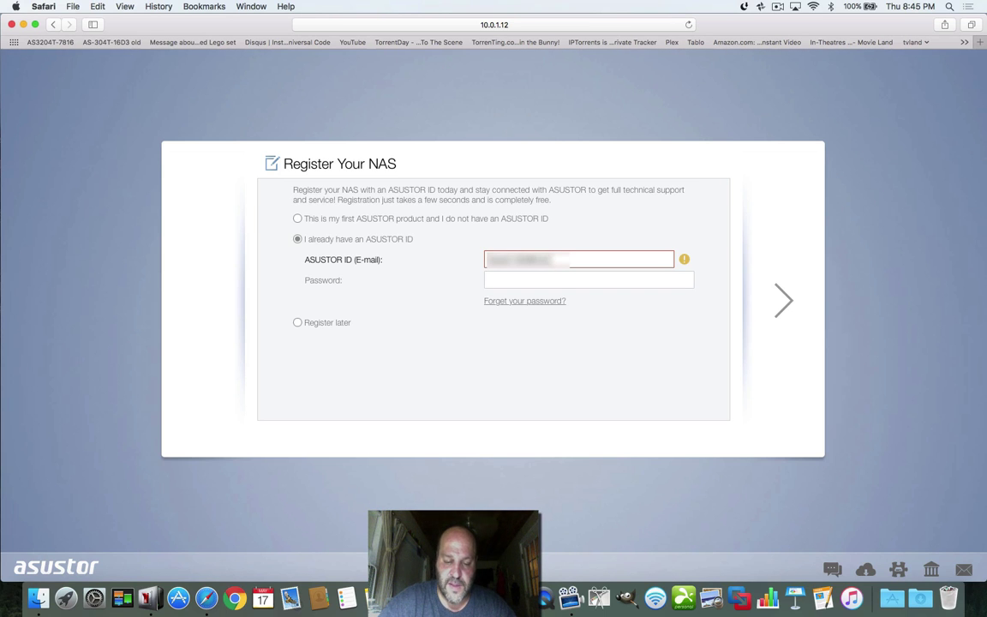
type("om")
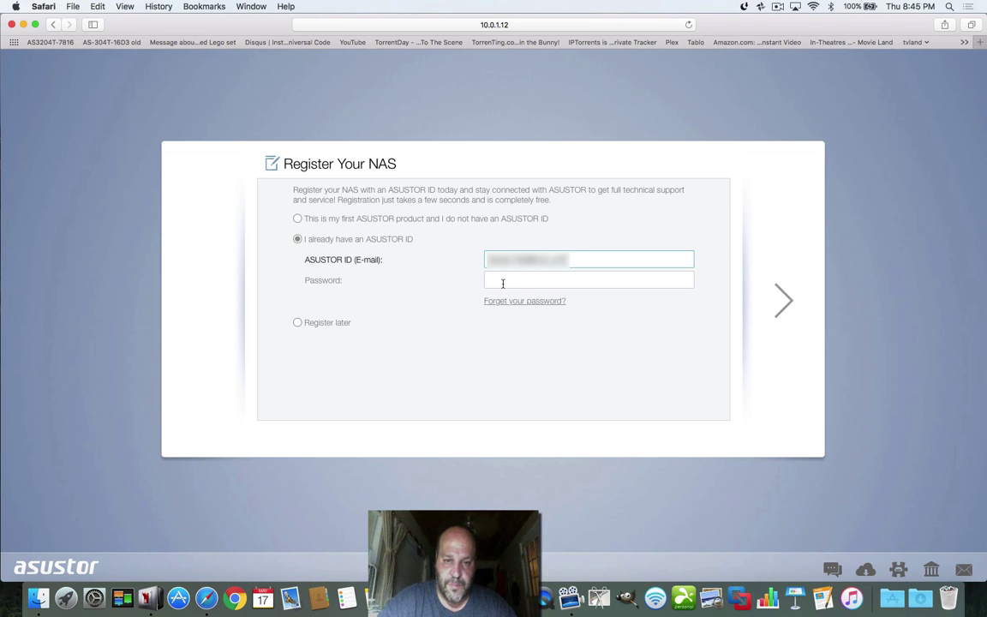
left_click(503, 284)
type("••")
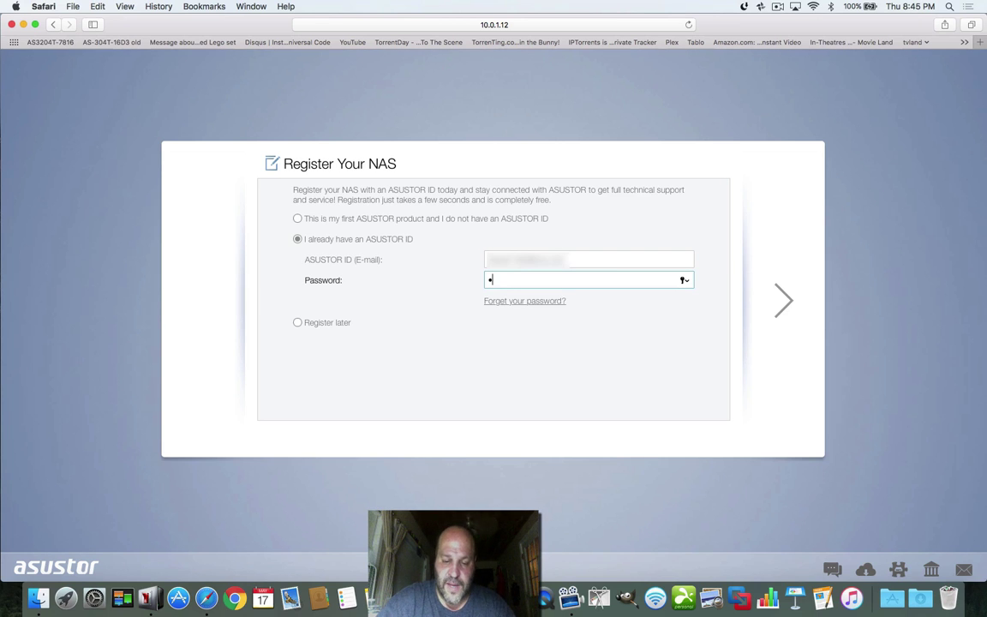
type("••••")
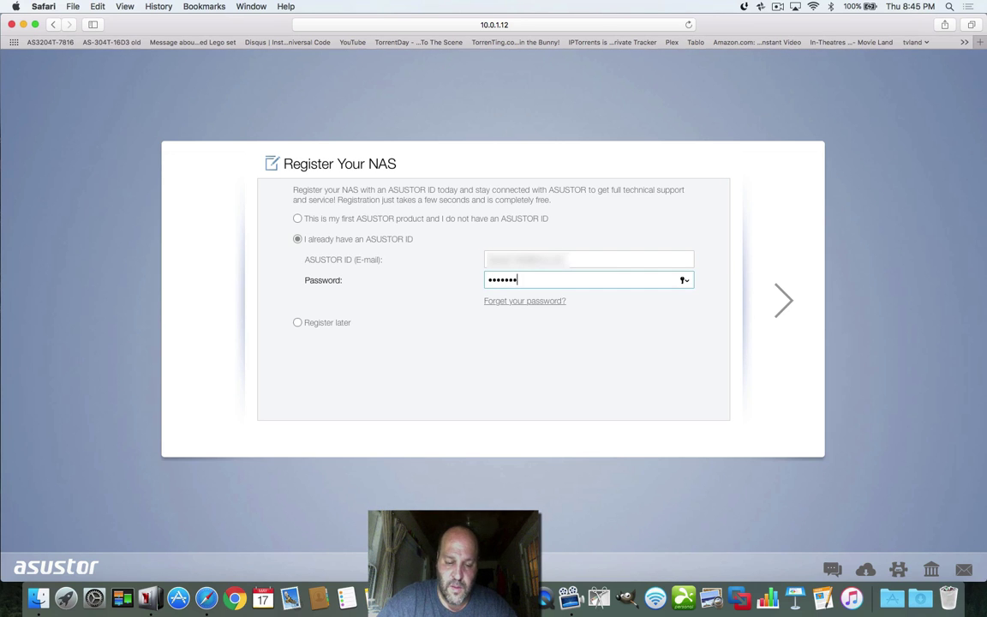
type("•")
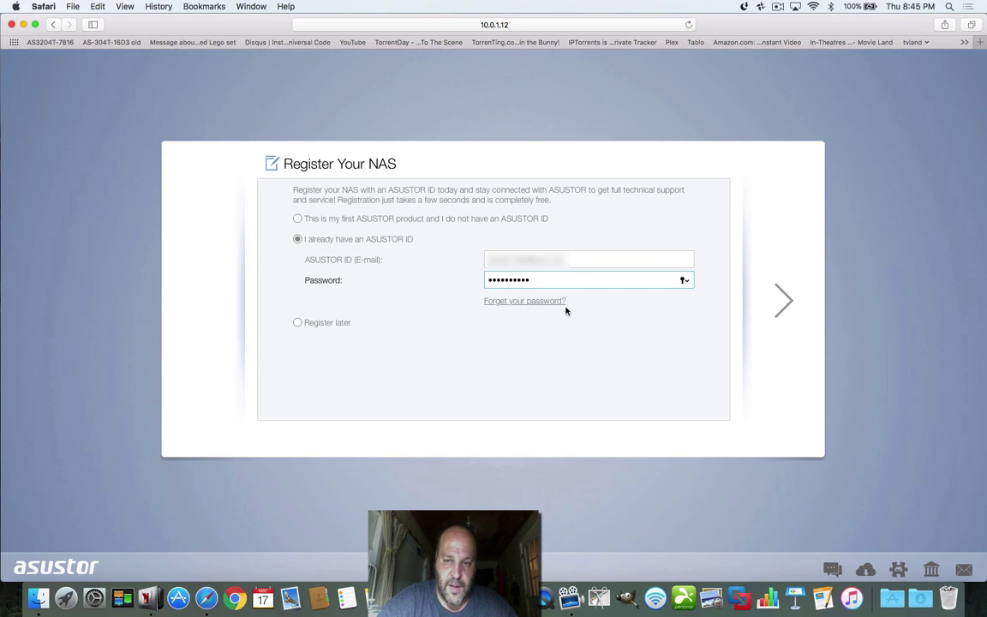
Sign in, set 'Where this NAS will be used' to Home/SOHO, and submit the registration
left_click(783, 302)
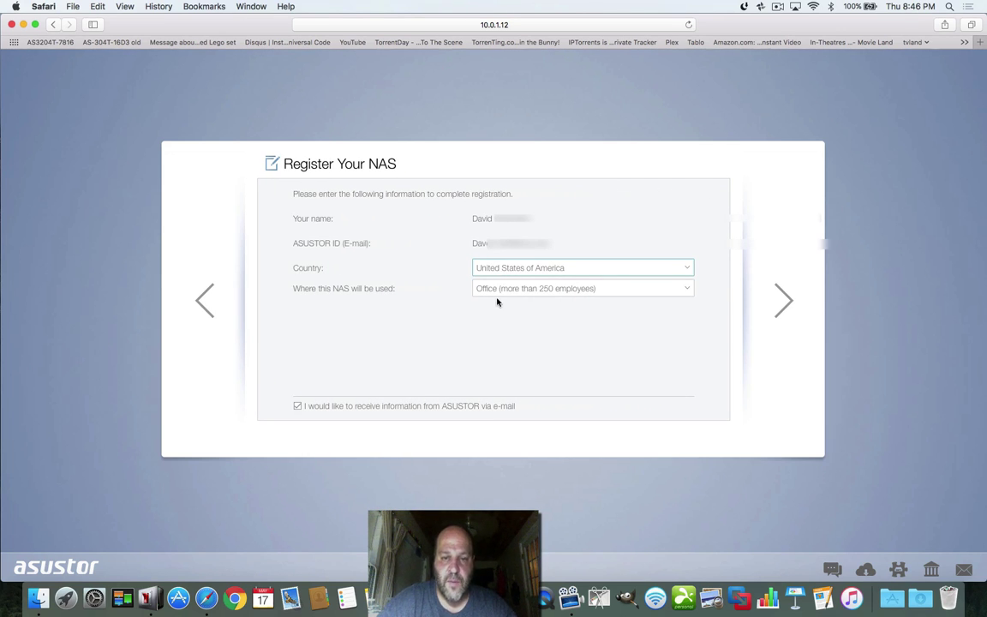
left_click(497, 291)
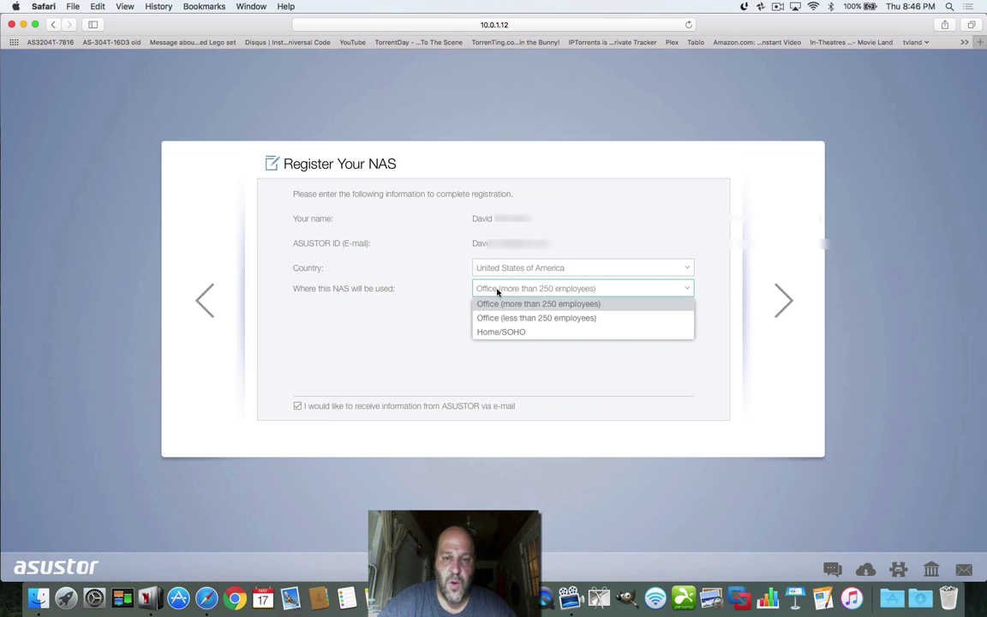
left_click(442, 298)
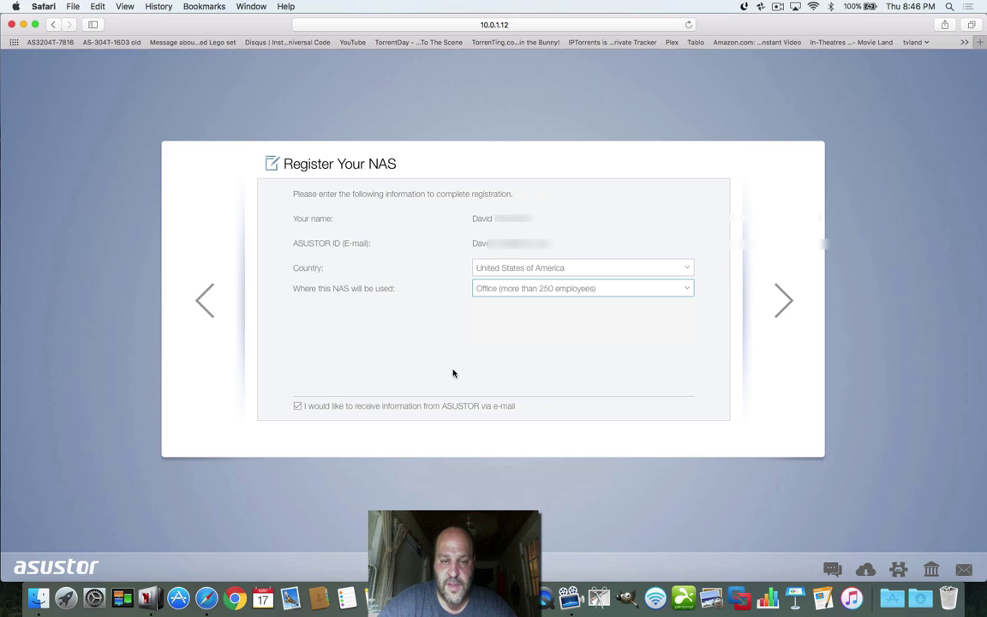
left_click(495, 290)
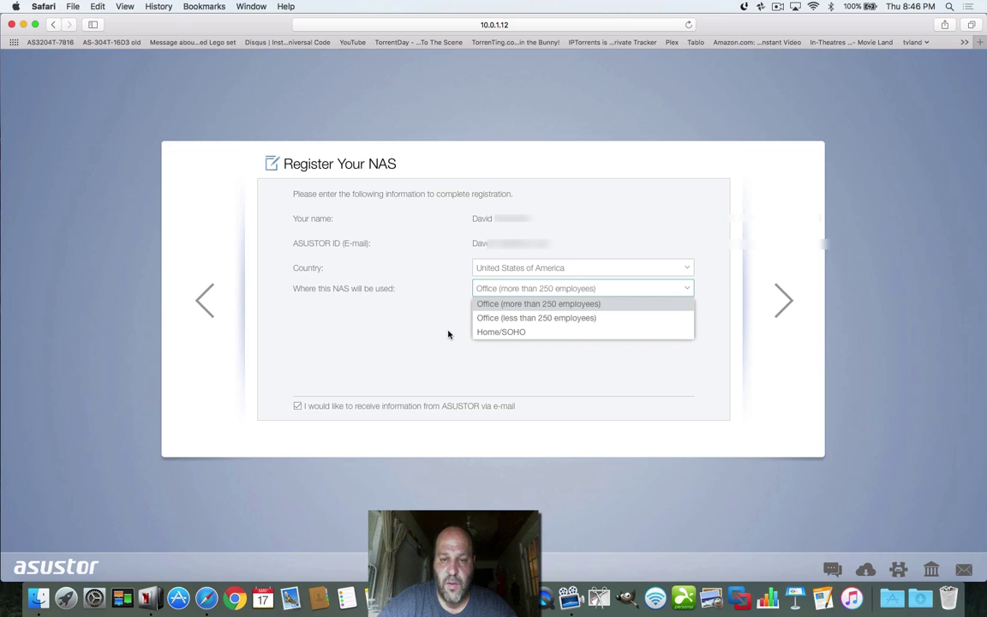
left_click(486, 331)
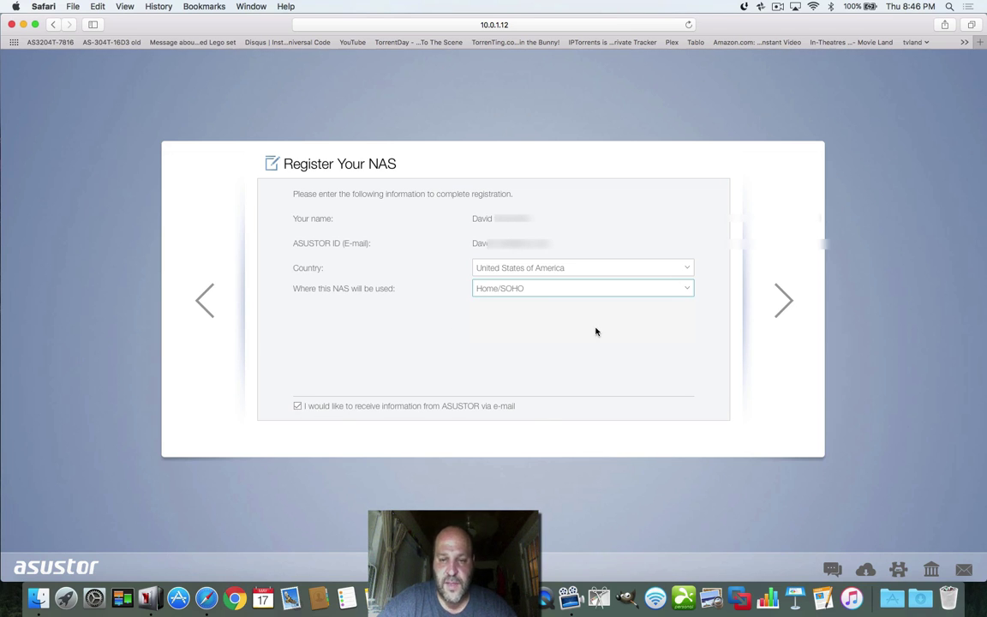
left_click(780, 294)
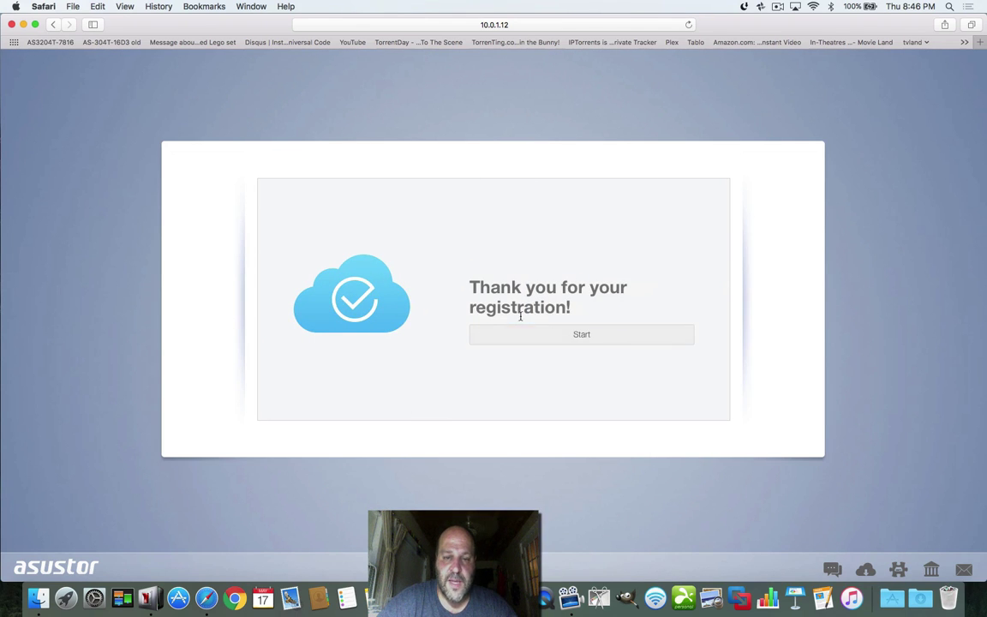
Save the password in Safari, then page through the ADM welcome guide and close it
left_click(513, 344)
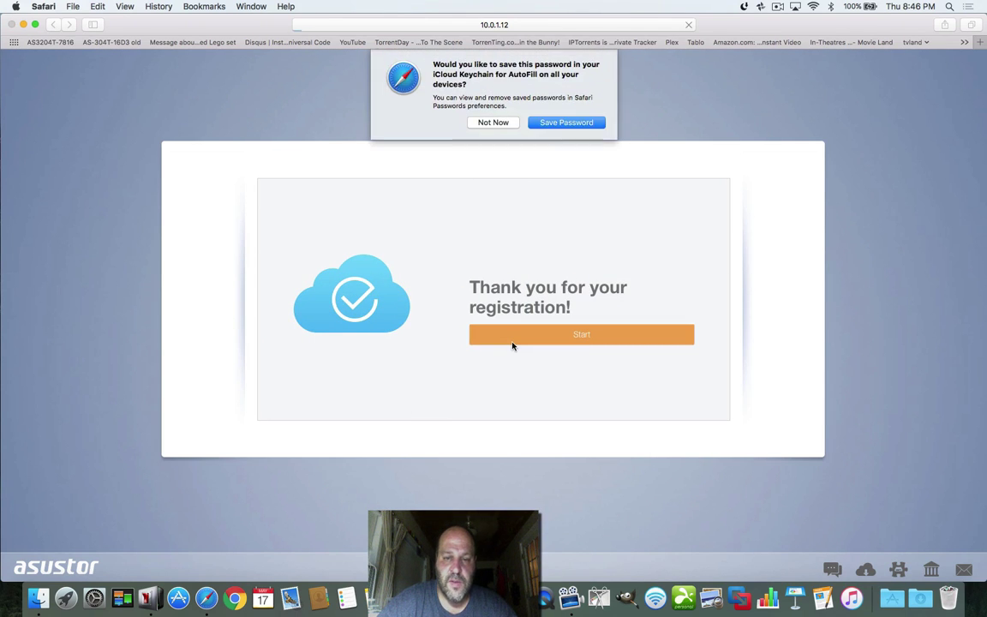
left_click(547, 123)
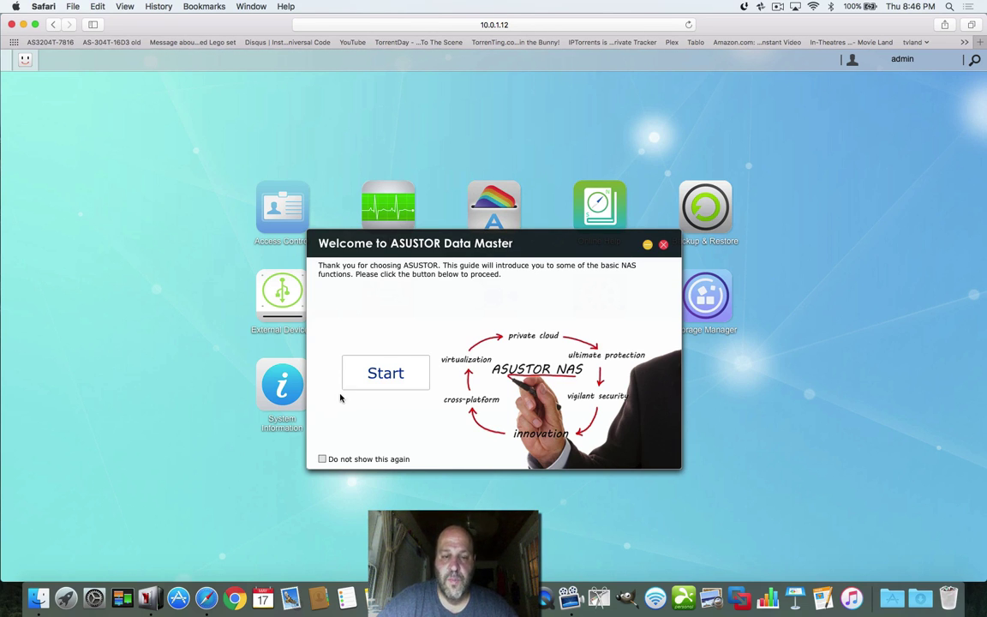
left_click(378, 374)
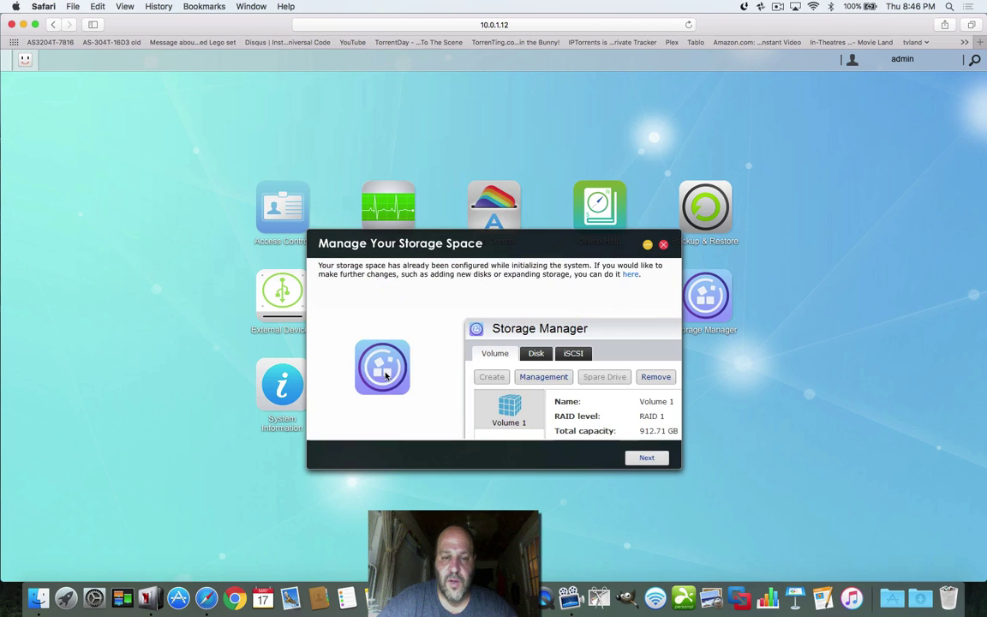
left_click(649, 458)
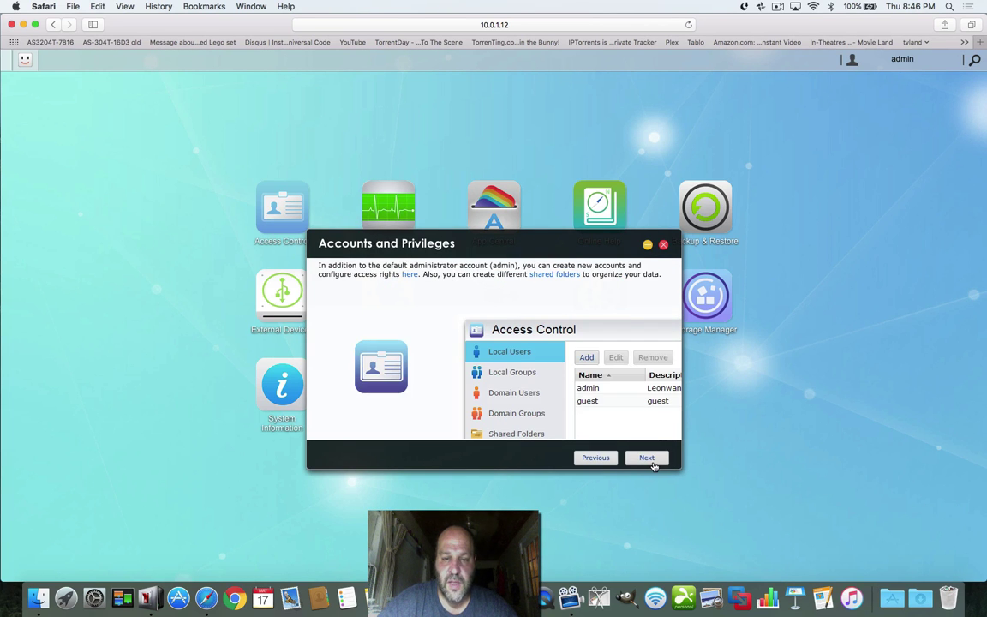
left_click(648, 460)
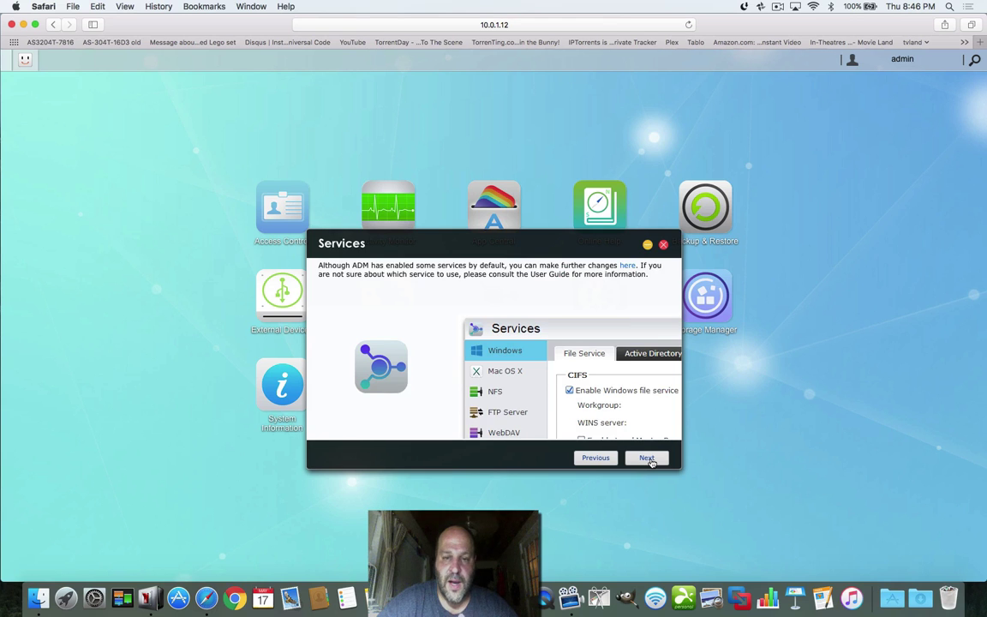
left_click(649, 460)
left_click(648, 459)
left_click(649, 459)
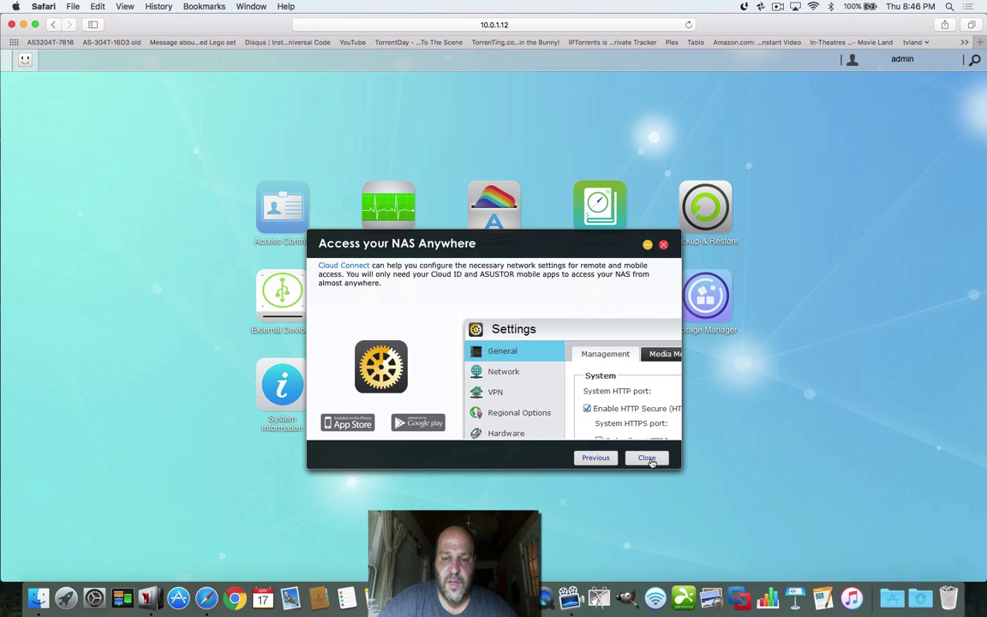
left_click(650, 460)
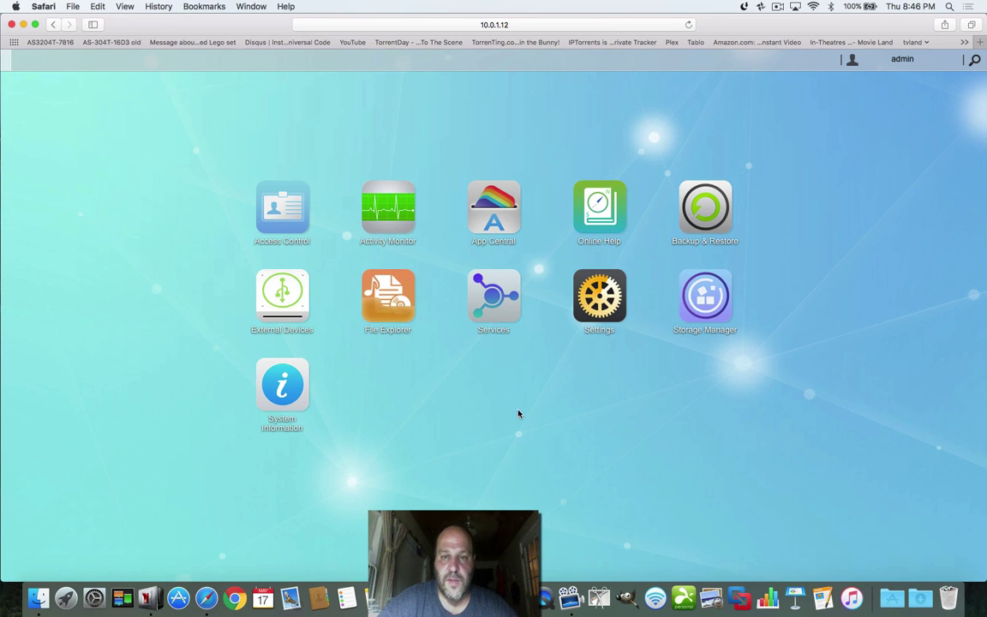